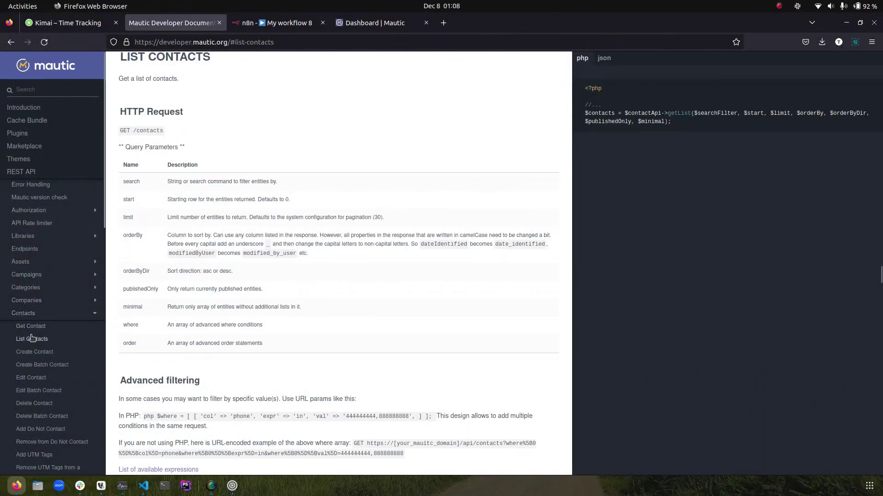
Review the Mautic API documentation for listing contact companies and listing campaigns
click(26, 300)
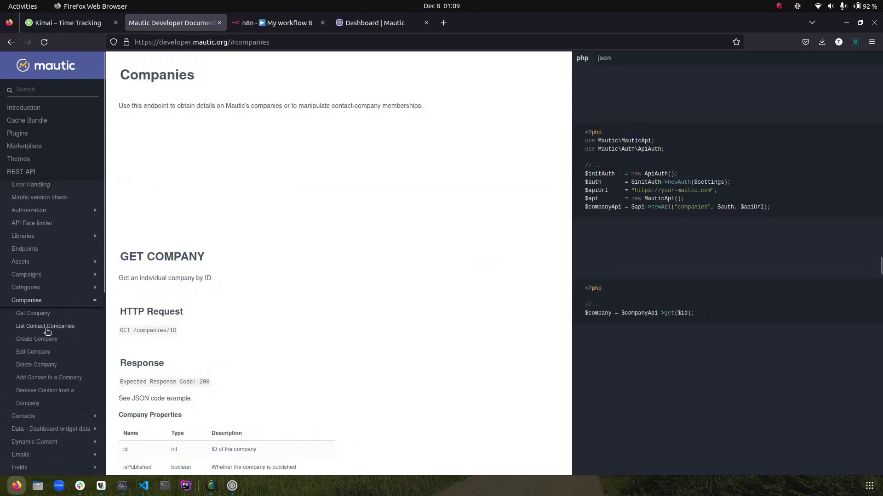
click(47, 327)
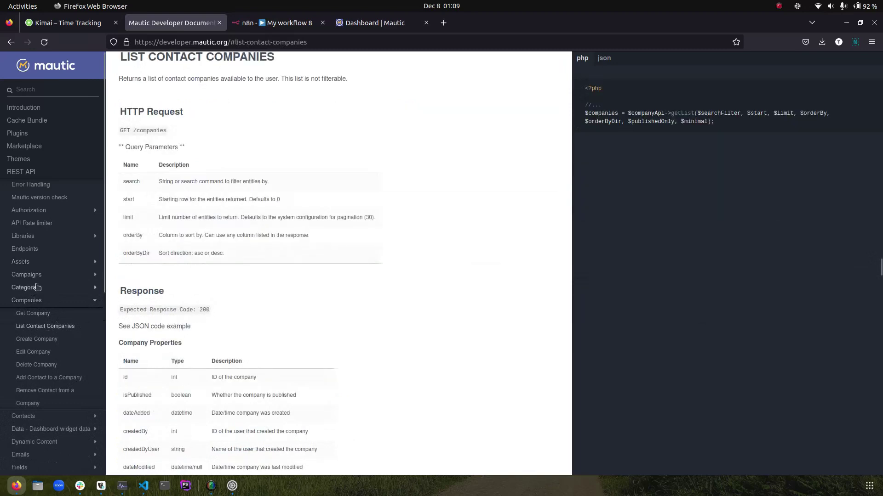
click(32, 275)
click(45, 301)
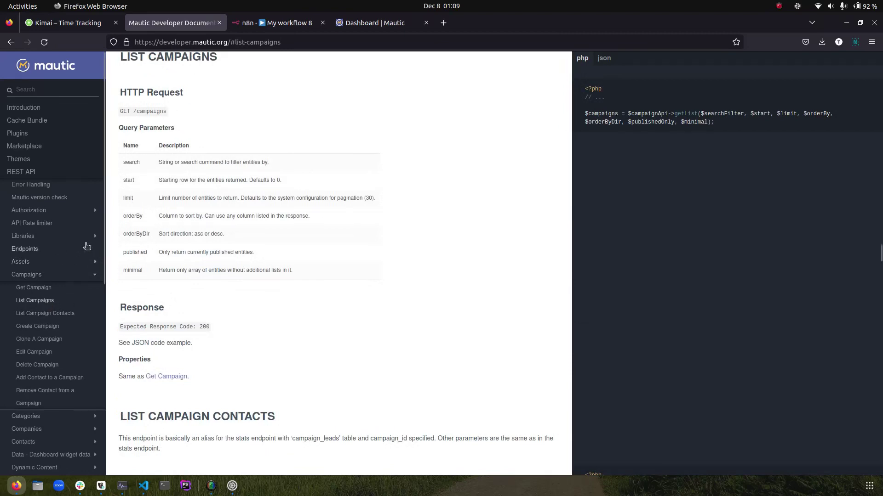
Review the List Contacts endpoint in the API documentation, reading its query parameters from start to minimal
click(37, 442)
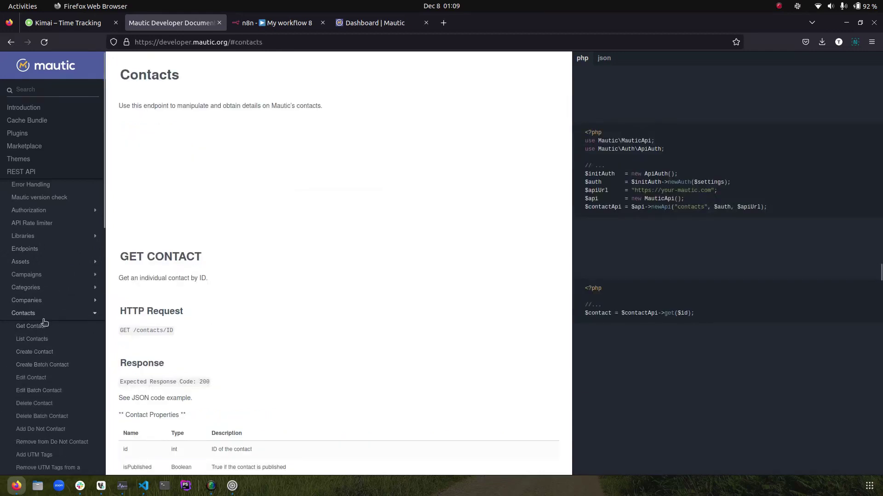
click(36, 343)
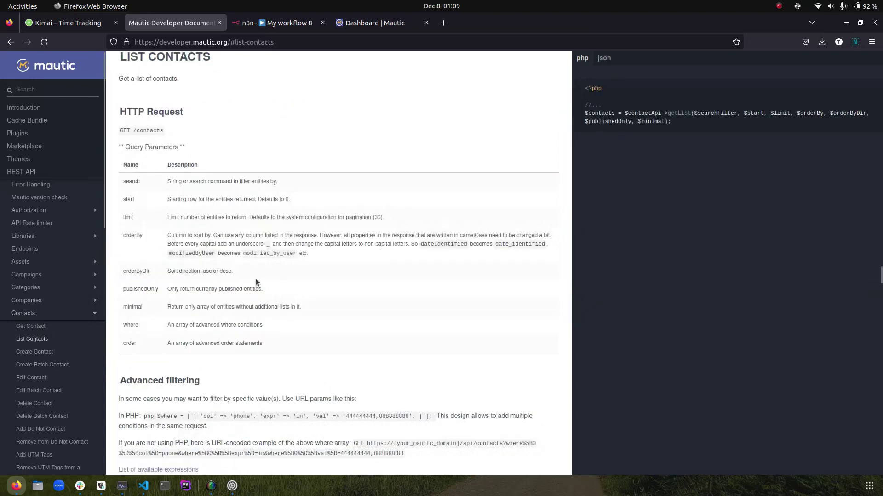
scroll(175, 285, down, 2)
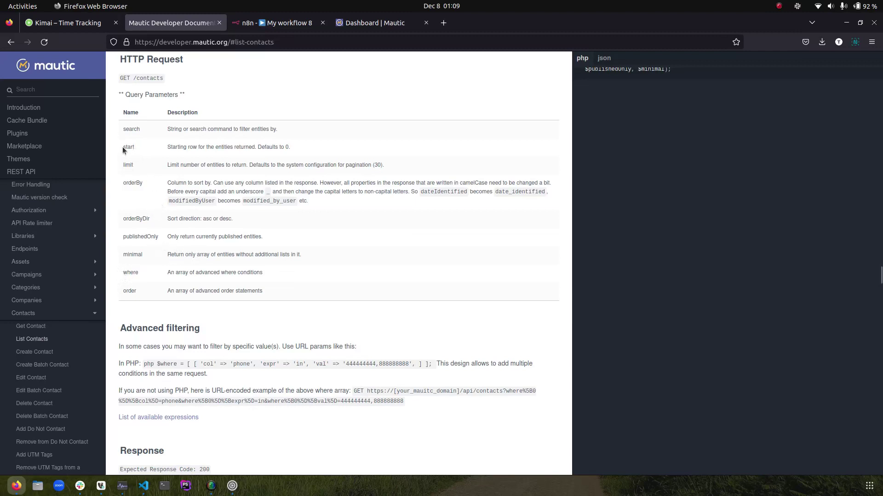
drag(119, 148, 129, 234)
click(145, 234)
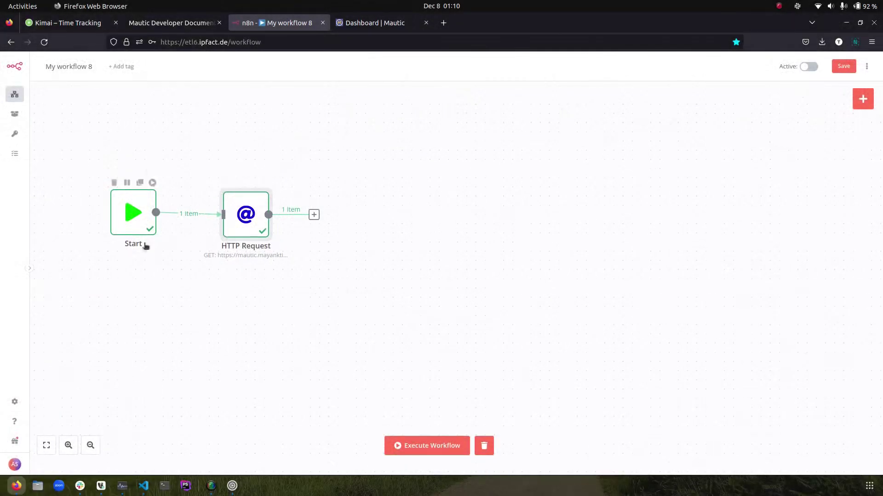
Execute the HTTP Request node in the n8n workflow and inspect its Mautic OAuth2 API credential
mouse_move(250, 216)
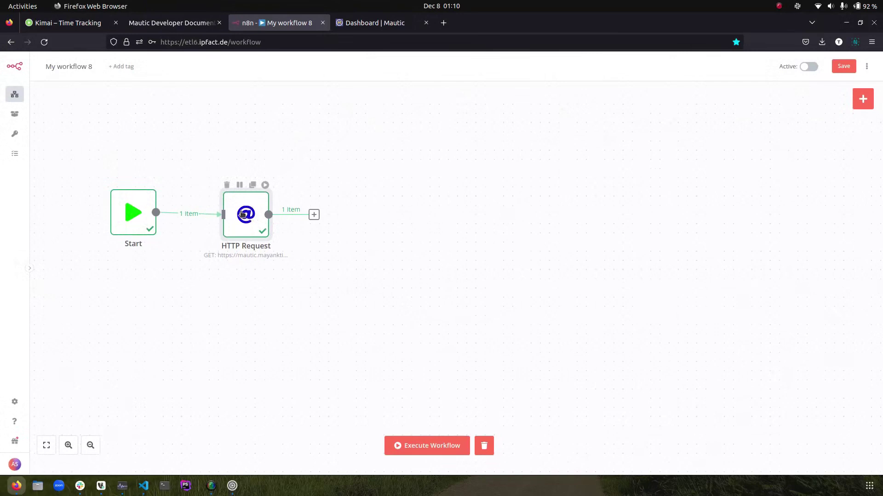
click(266, 185)
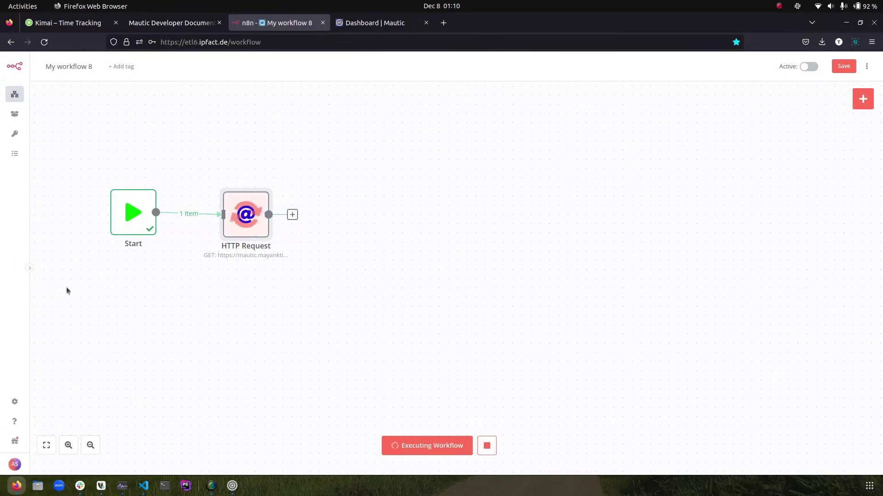
double_click(253, 209)
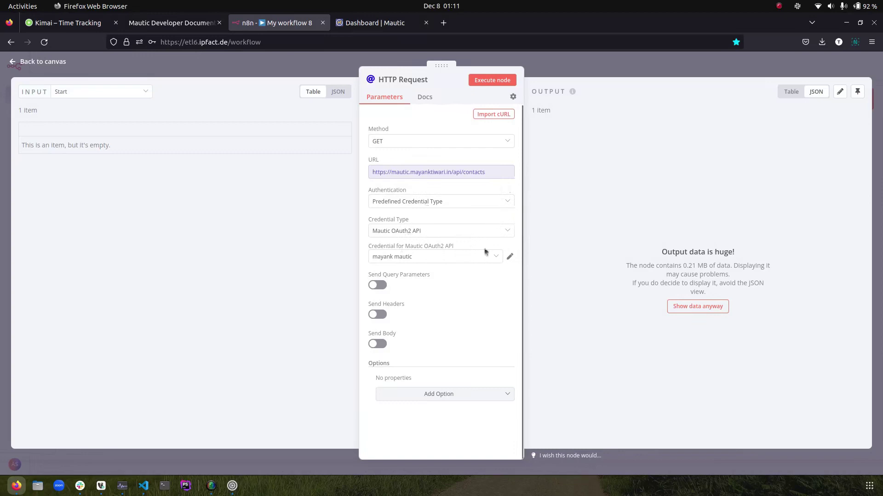
click(509, 256)
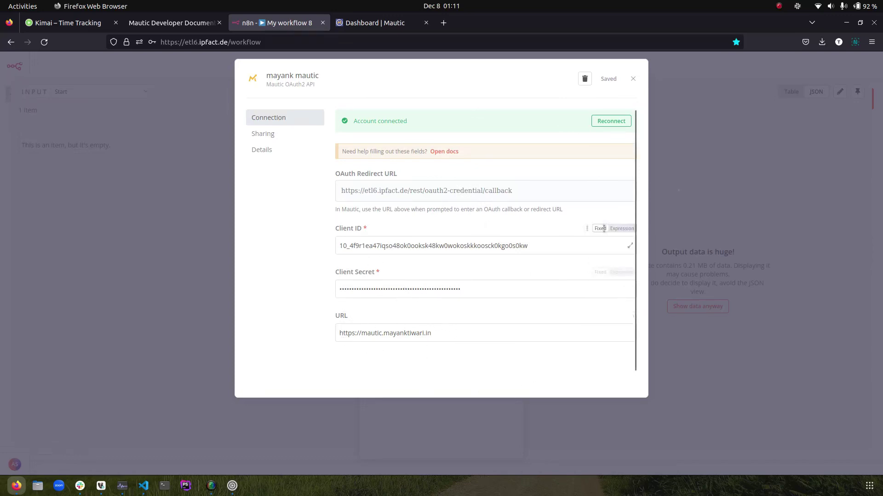
click(633, 79)
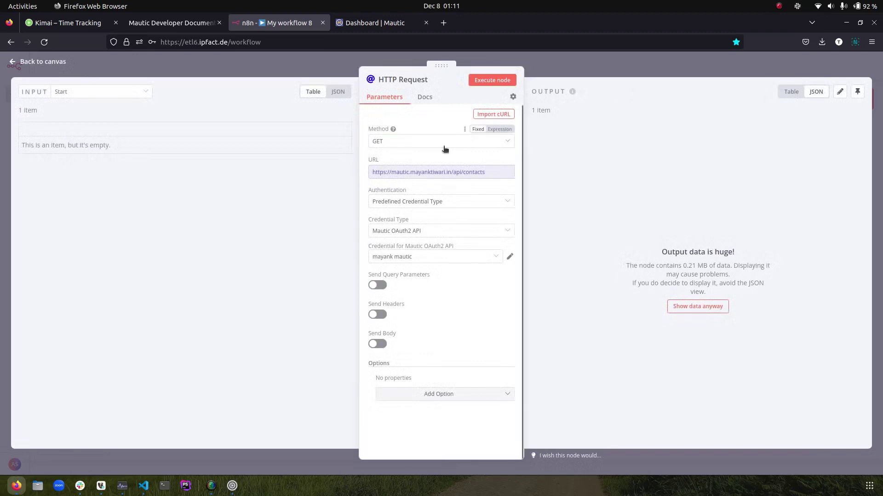
Examine the request URL expression, distinguishing the base address, the api part and the contacts endpoint
click(437, 172)
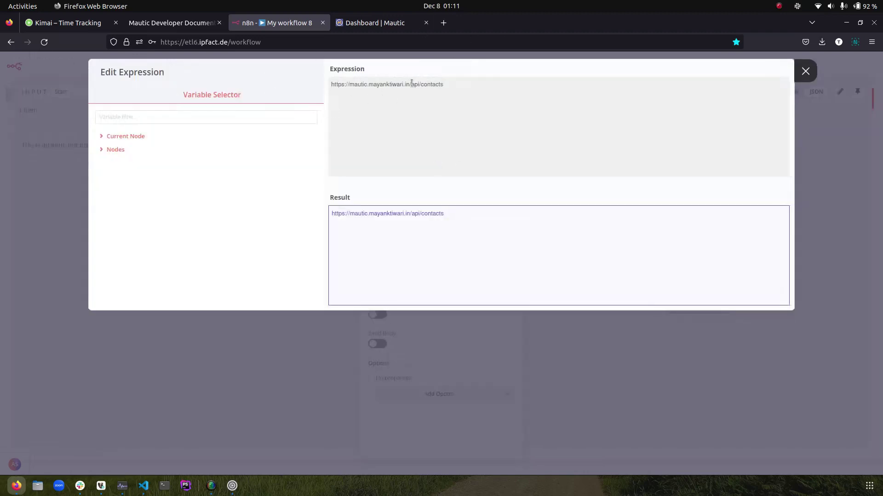
drag(411, 84, 325, 84)
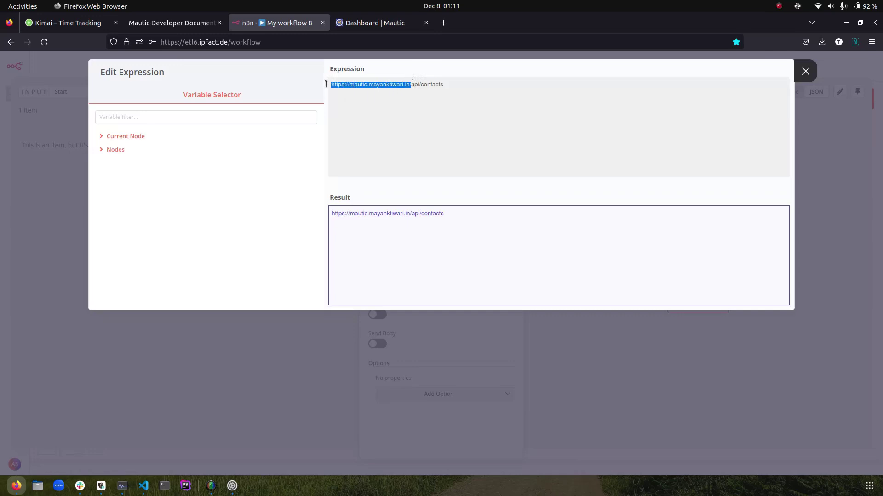
double_click(416, 84)
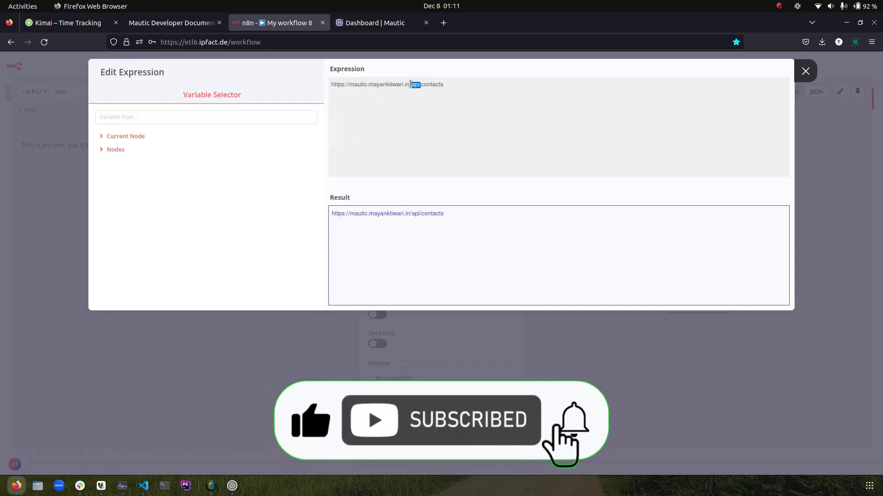
click(460, 89)
drag(460, 89, 418, 84)
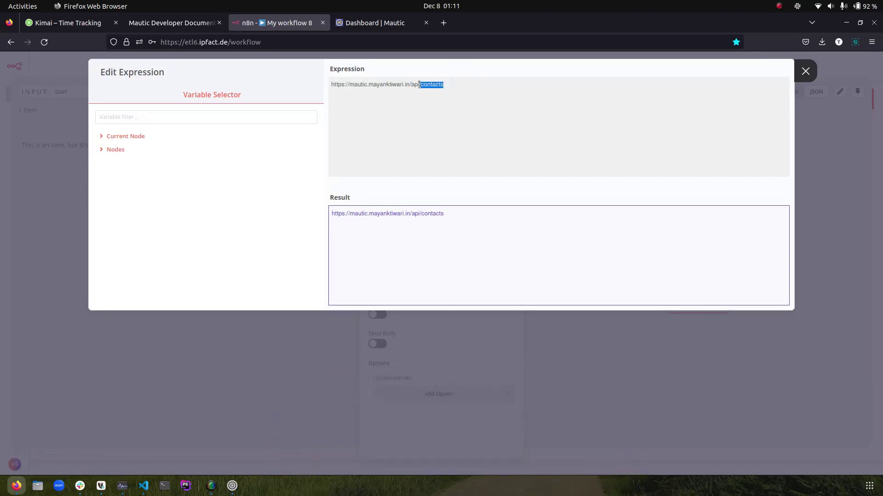
click(446, 84)
drag(443, 84, 420, 84)
Compare the List Contacts and Get Contact request paths in the Mautic documentation, noting the ID part
click(174, 28)
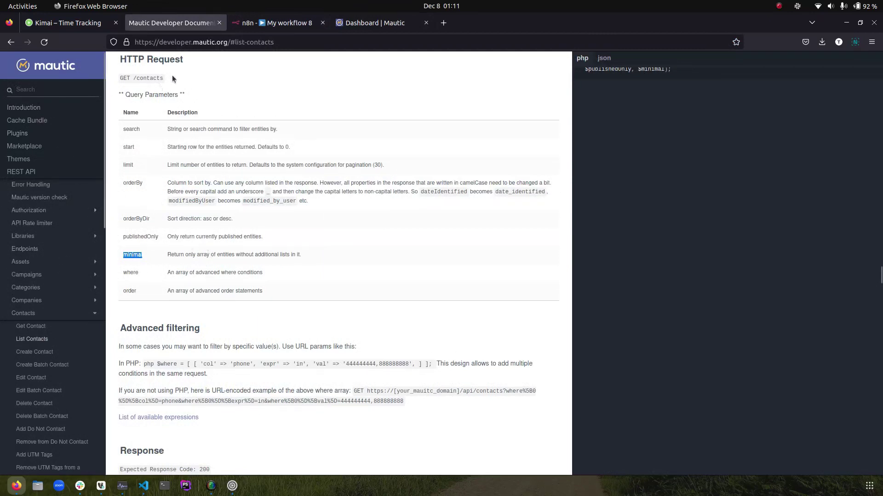
drag(172, 78, 138, 80)
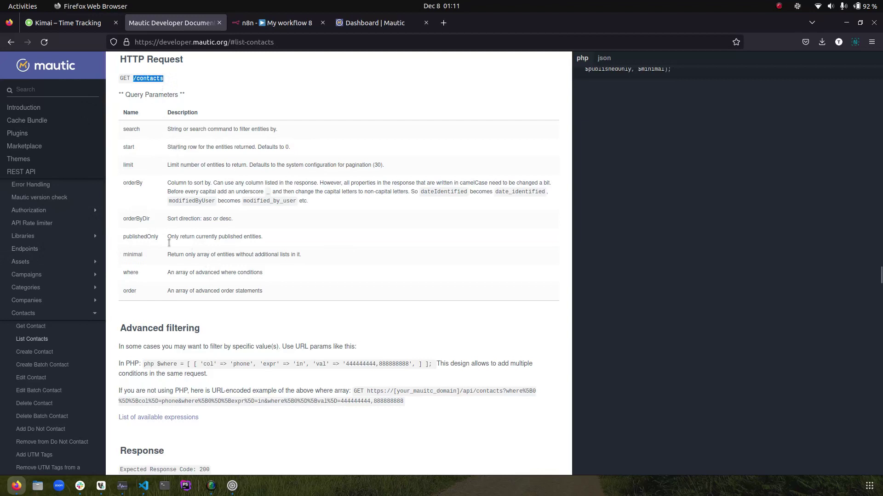
click(31, 326)
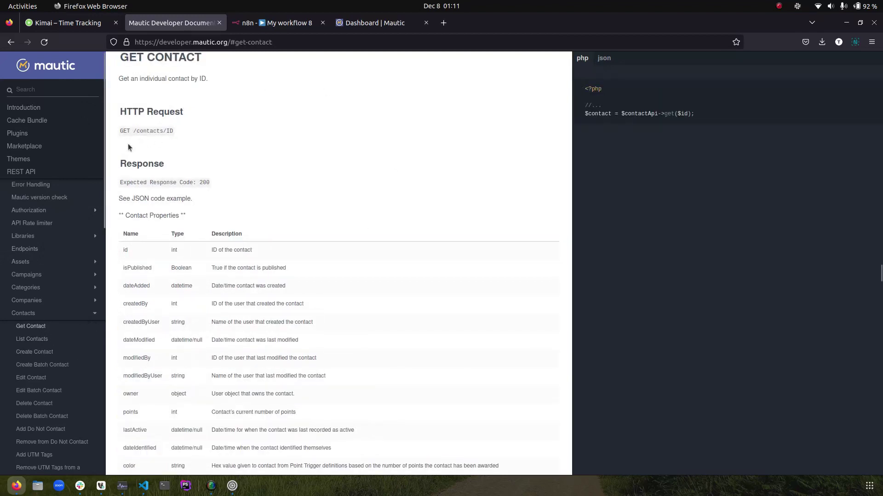
drag(132, 132, 168, 133)
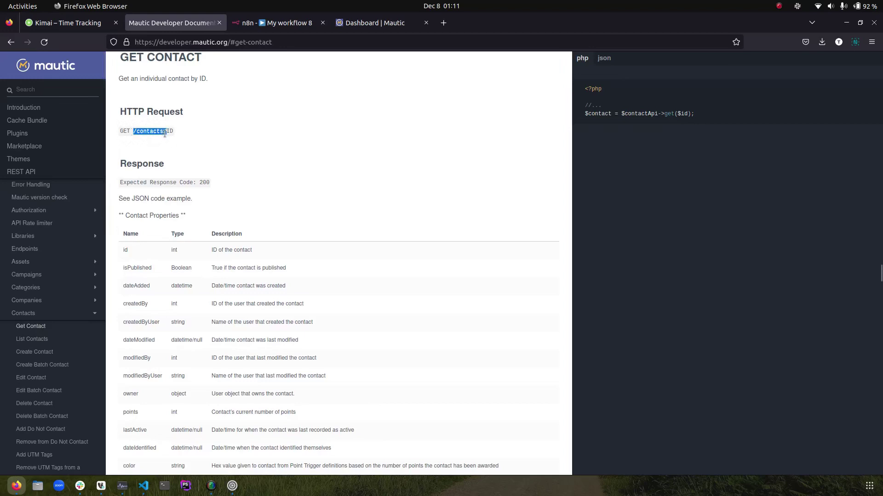
double_click(169, 131)
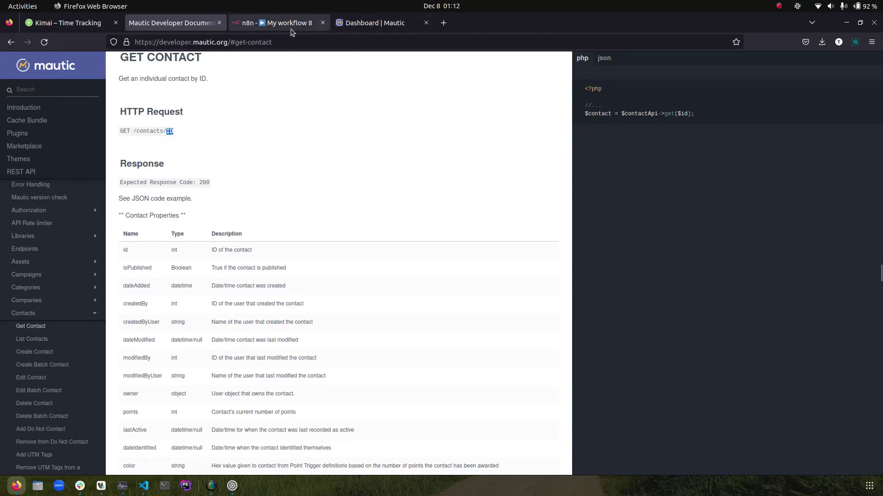
Append /123 to the n8n request URL and copy the ID of the first contact in Mautic's contact list
click(276, 22)
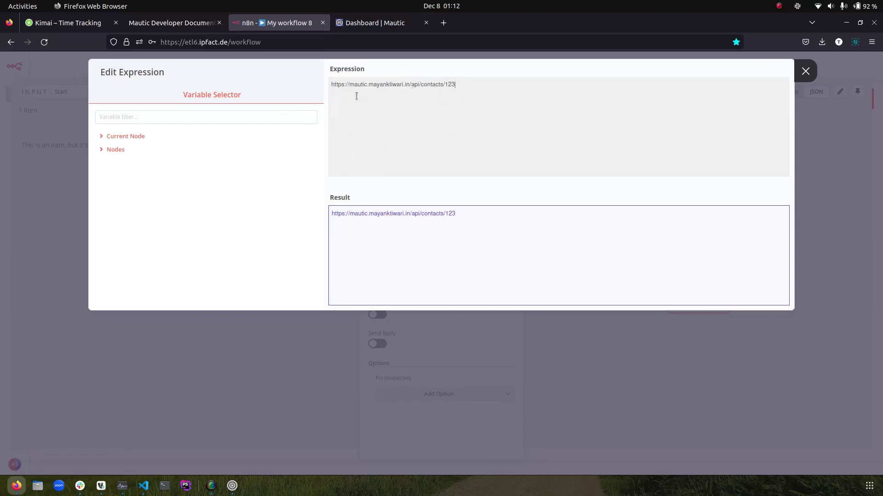
click(366, 33)
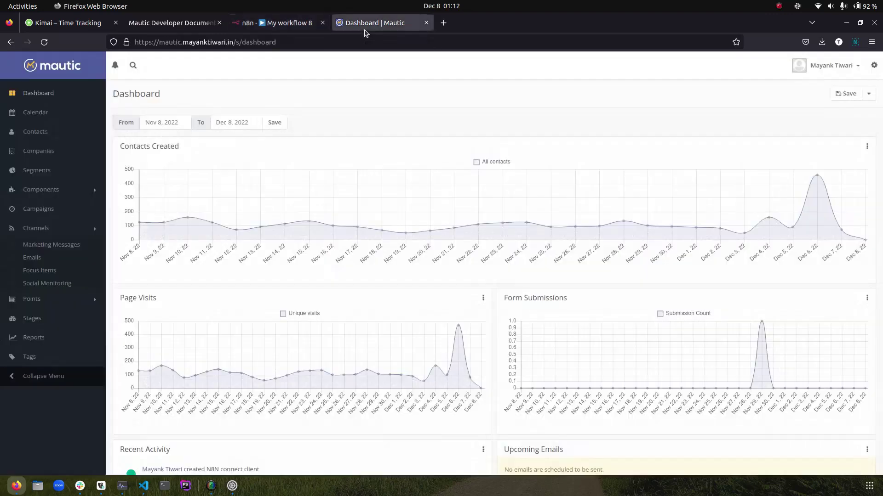
click(36, 132)
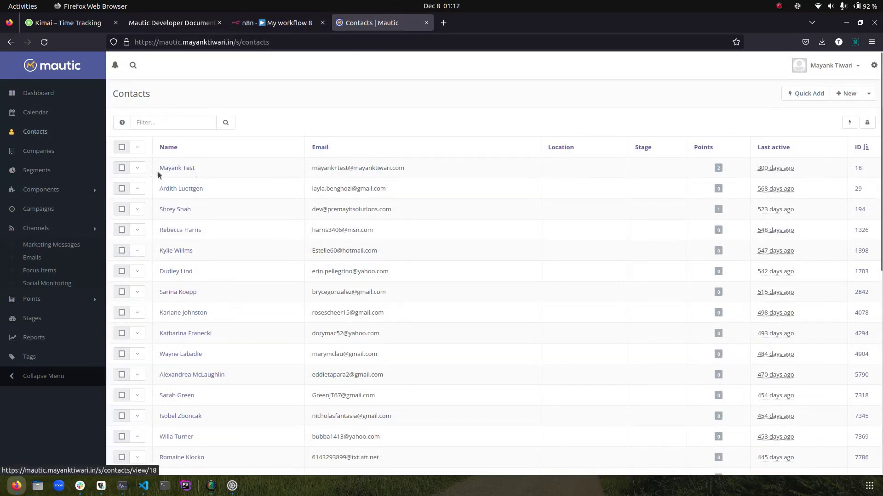
double_click(858, 168)
key(ctrl+c)
Replace the ID in the n8n request URL so it ends in api/contacts/18, and execute the HTTP Request node
click(261, 24)
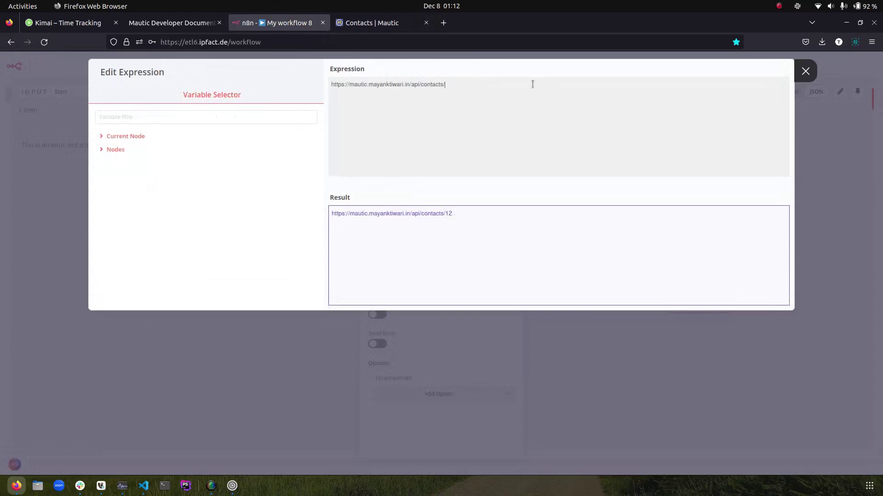
key(ctrl+v)
click(805, 71)
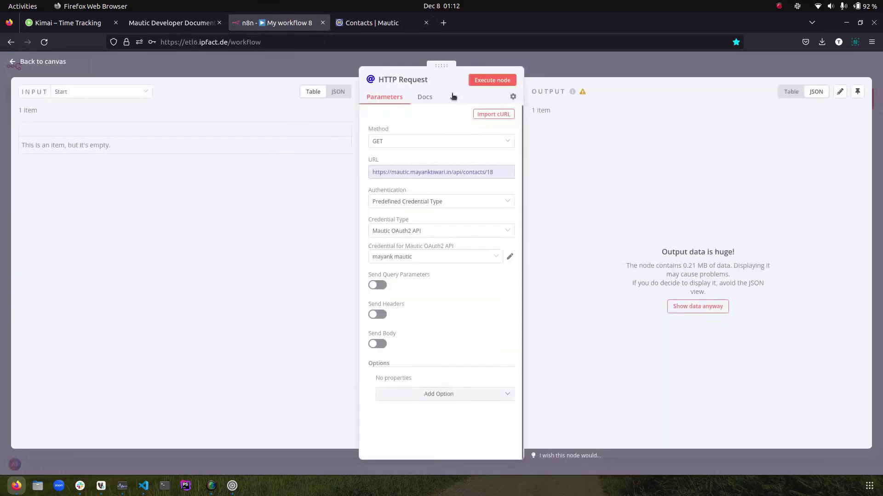
click(493, 79)
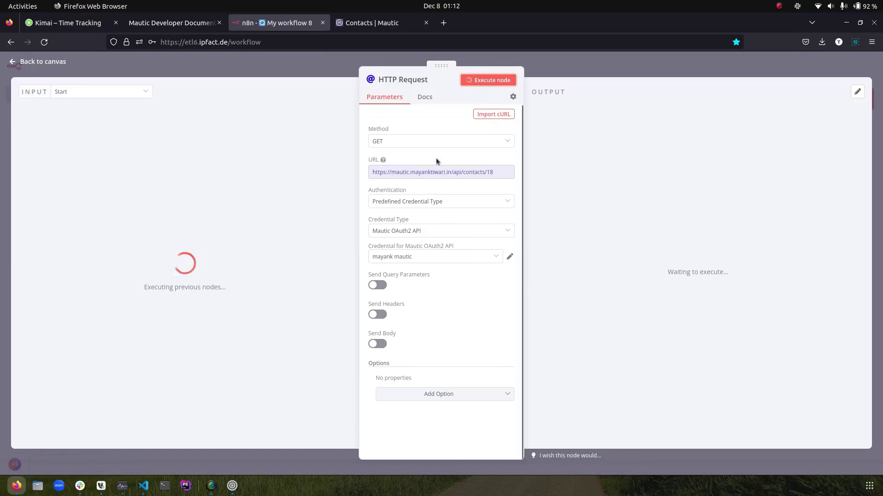
Examine the returned contact's JSON output, including the first name and last name fields
mouse_move(383, 161)
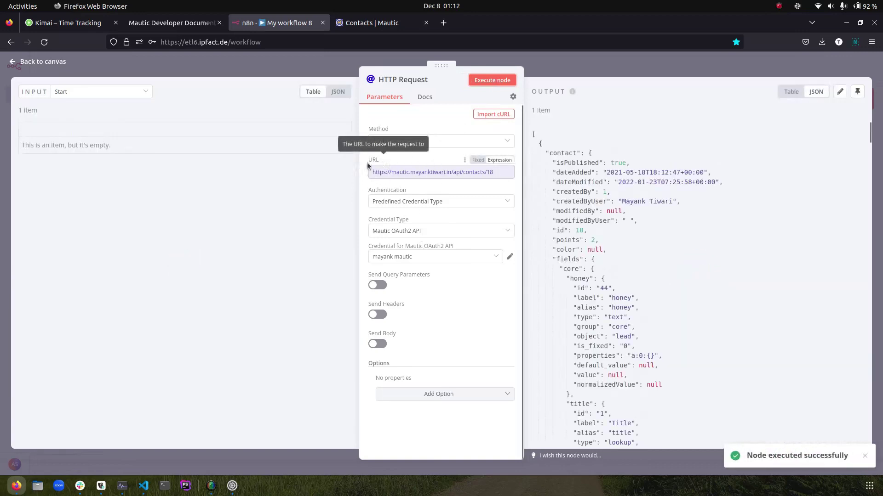
click(589, 154)
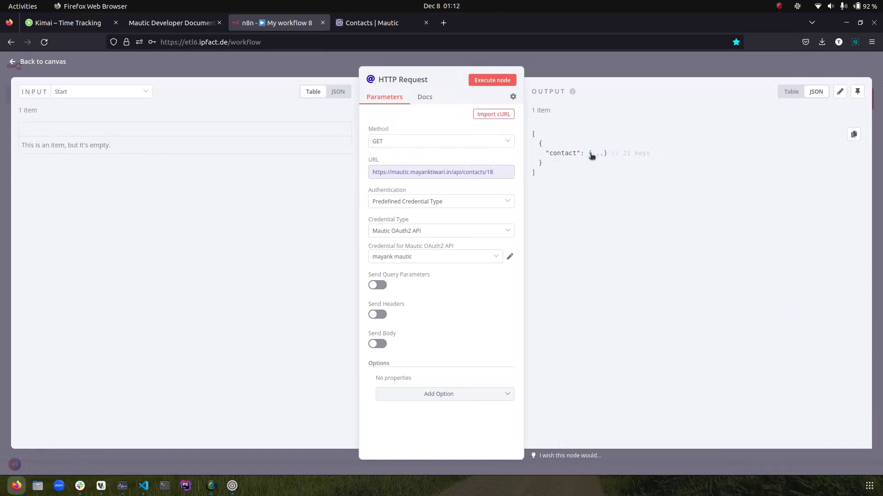
click(590, 154)
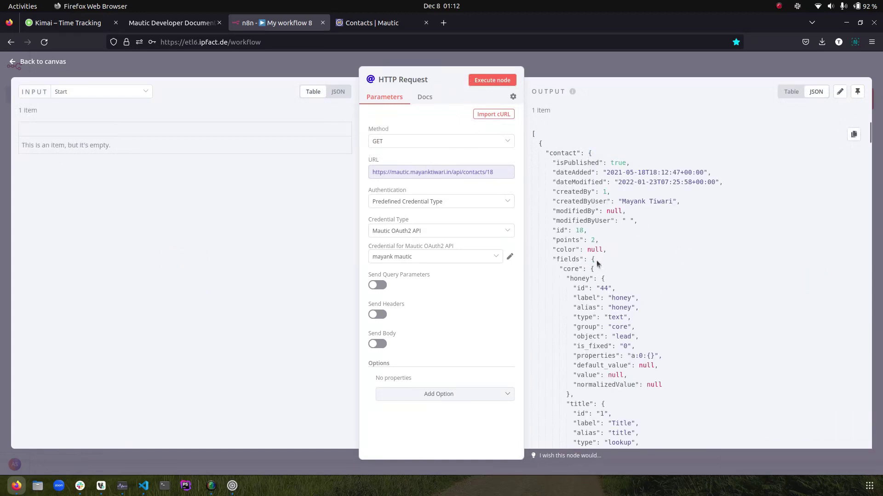
scroll(619, 288, down, 8)
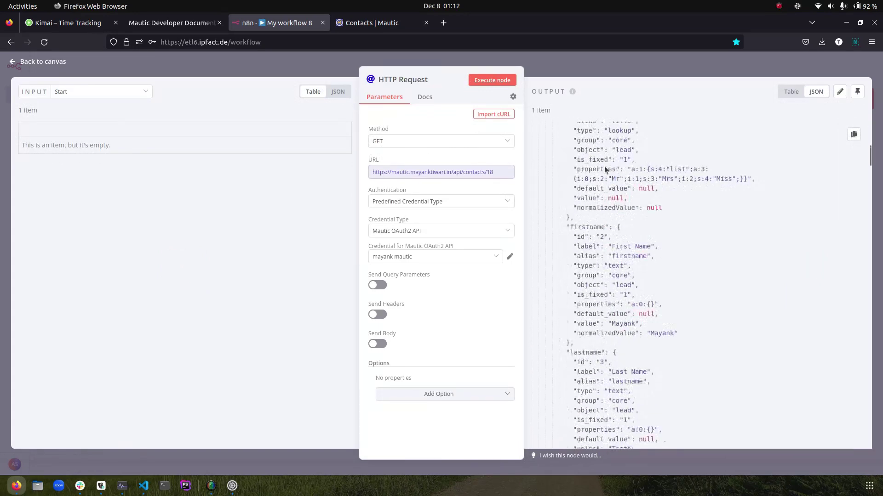
scroll(686, 365, down, 3)
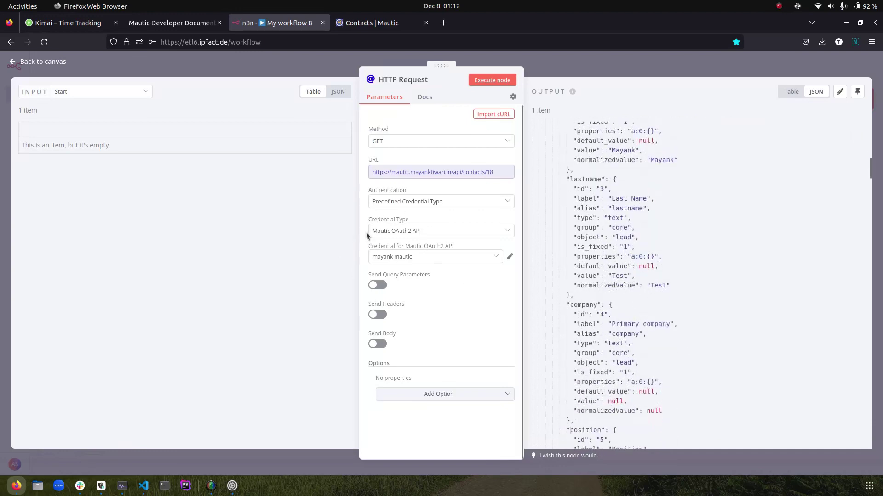
Remove the contact ID from the request URL so it ends in api/contacts, and execute the HTTP Request node
click(430, 174)
key(BackSpace)
key(BackSpace)
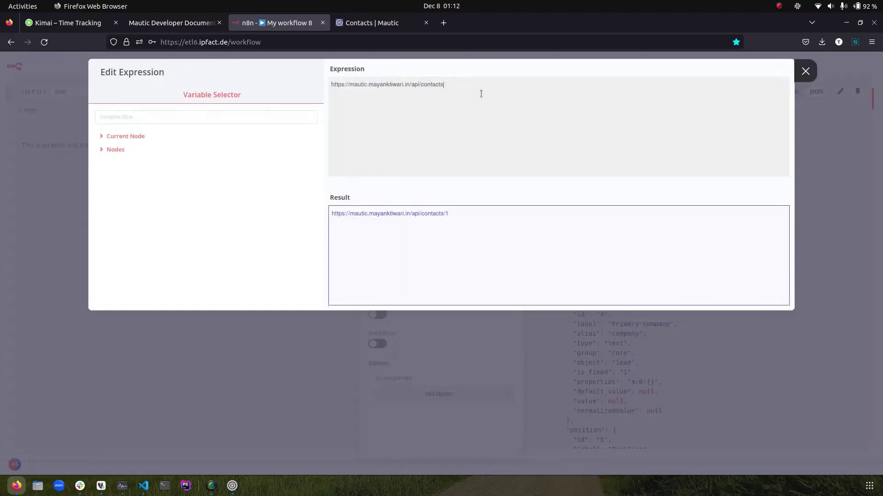
click(806, 72)
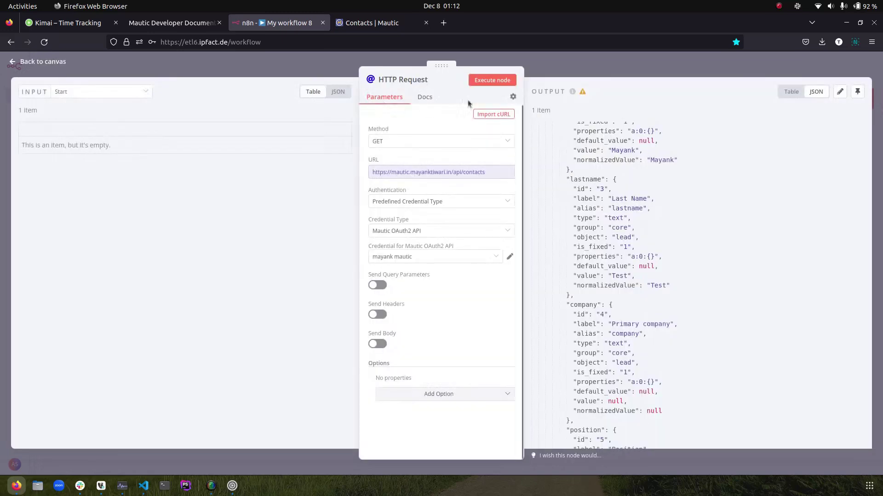
click(505, 82)
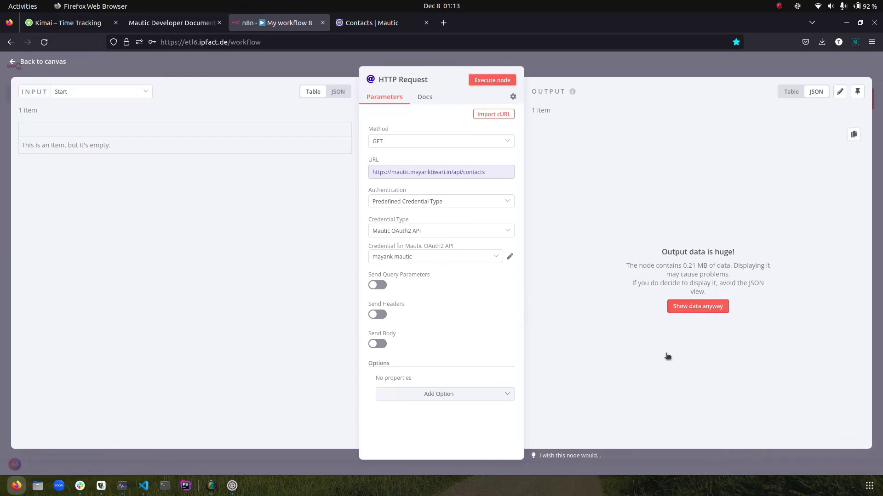
Display the large output data and collapse the contacts object to check how many contacts were returned, and expand it again
click(694, 307)
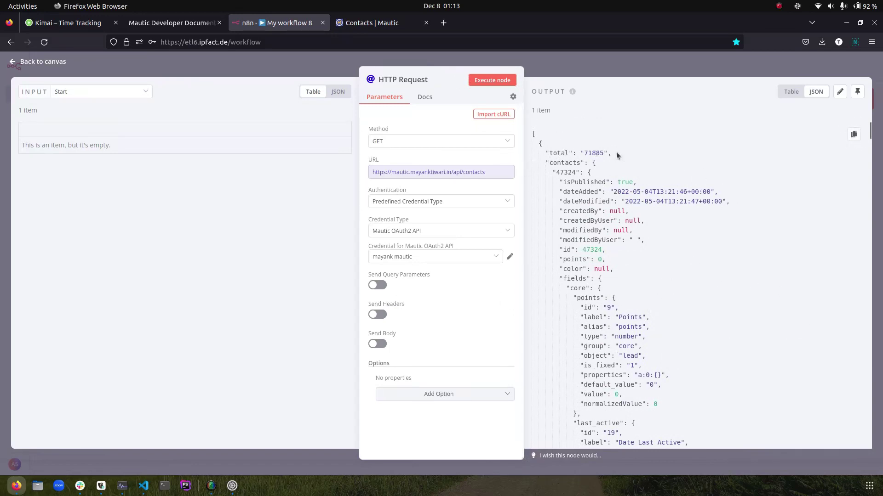
click(594, 163)
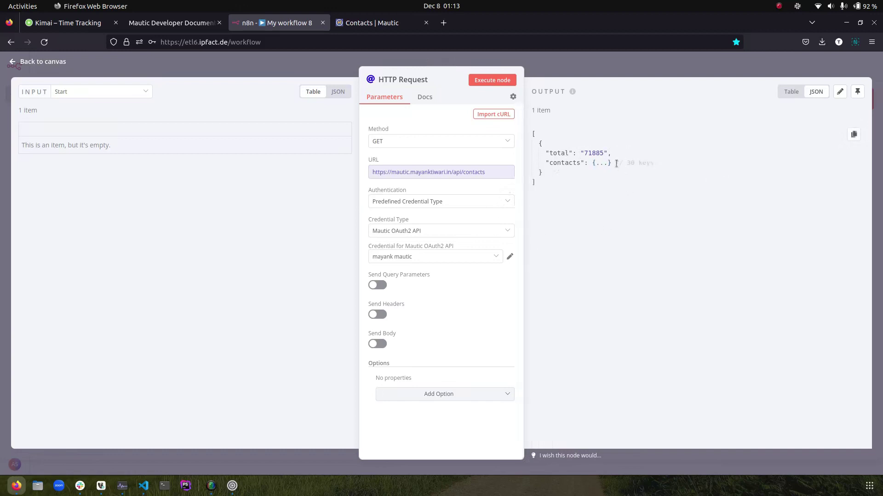
drag(616, 164, 661, 165)
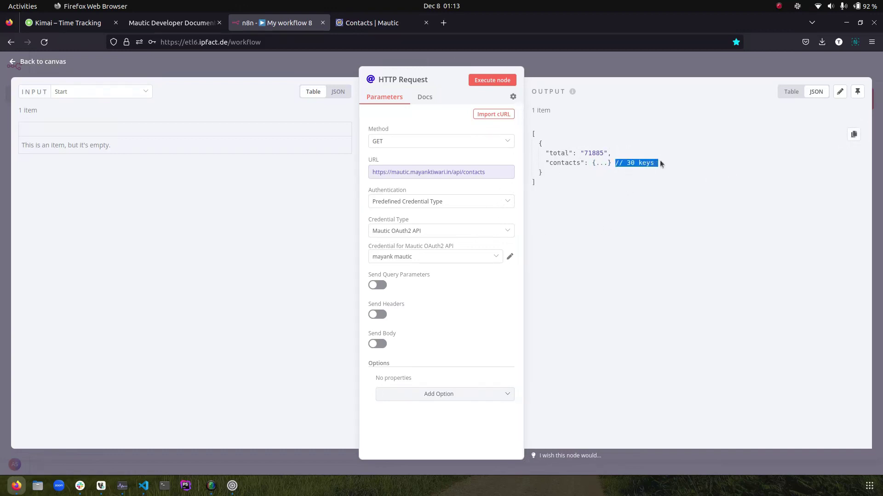
click(602, 165)
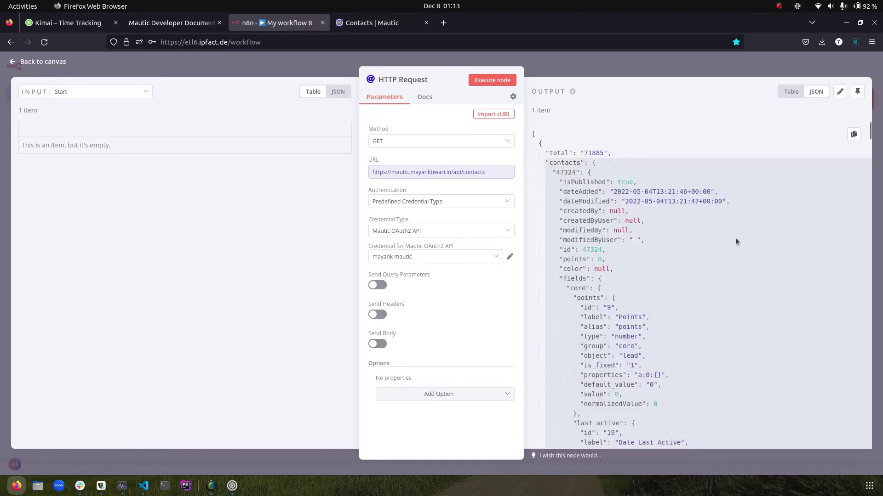
Collapse the first three contacts in the JSON output to view the separate contact entries by ID
click(590, 175)
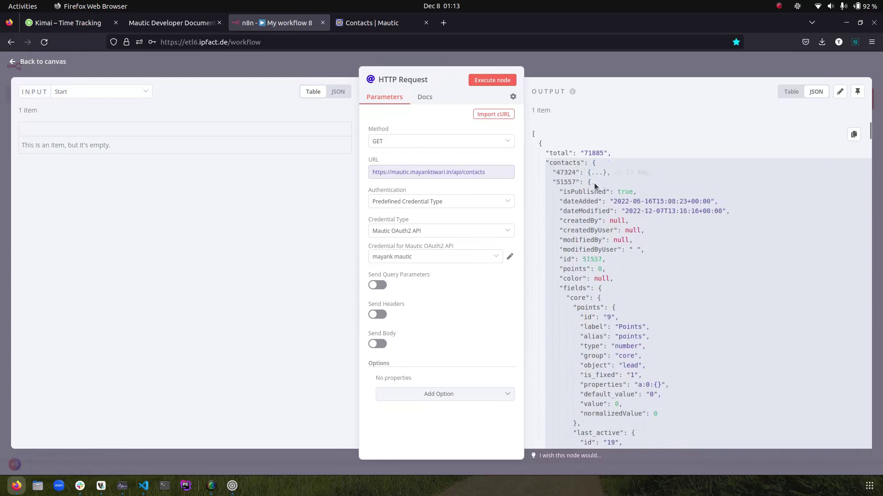
click(590, 184)
click(590, 194)
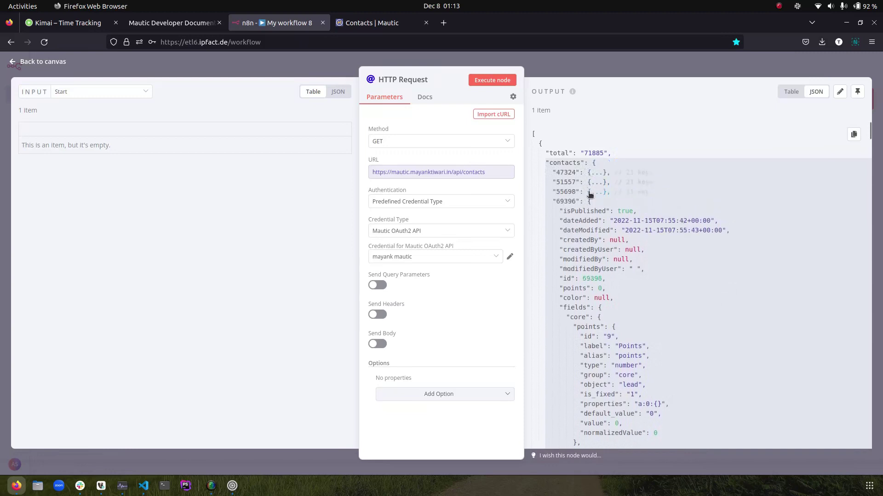
double_click(572, 173)
Expand the first contact in the JSON output and examine its fields, including first name and last name
click(592, 175)
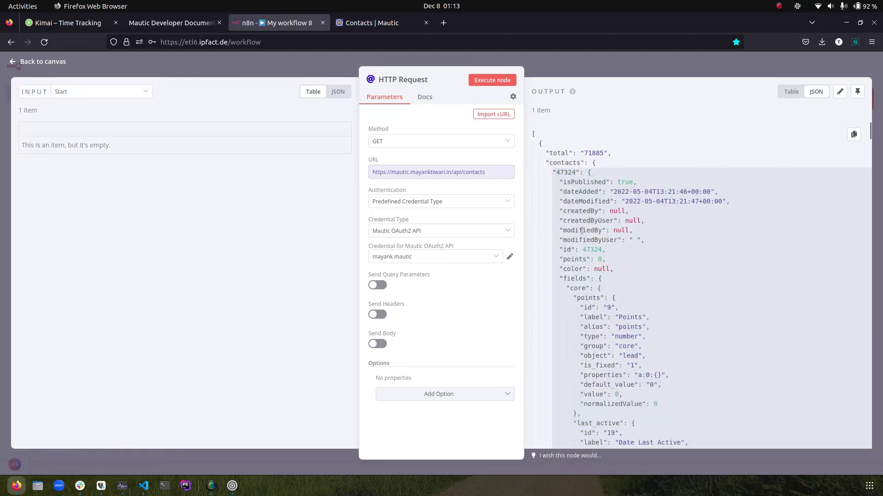
scroll(590, 285, down, 5)
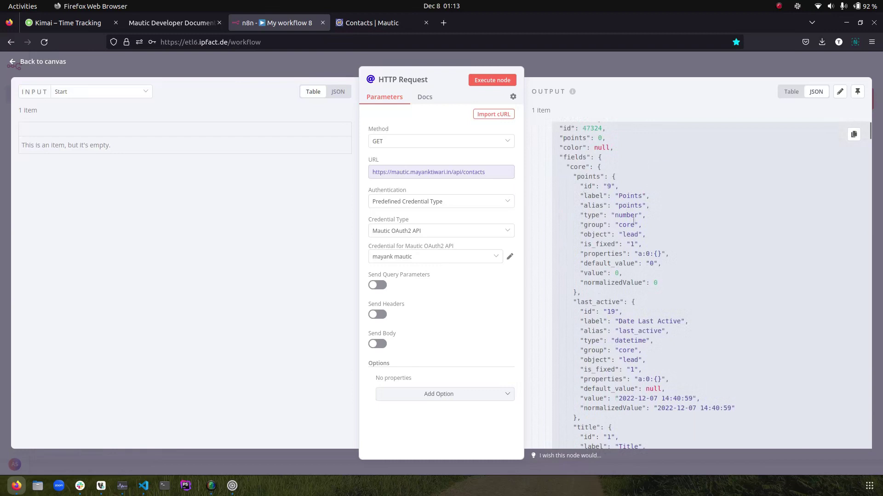
scroll(635, 222, down, 5)
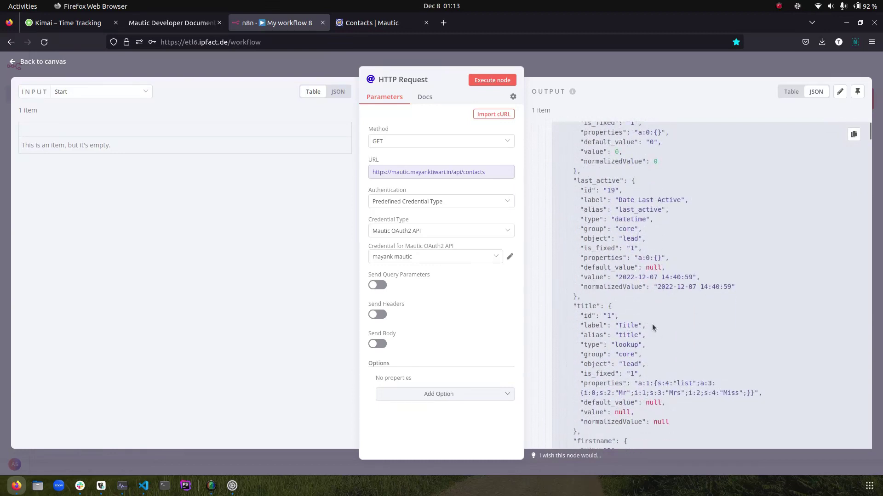
scroll(651, 323, down, 3)
scroll(683, 323, down, 9)
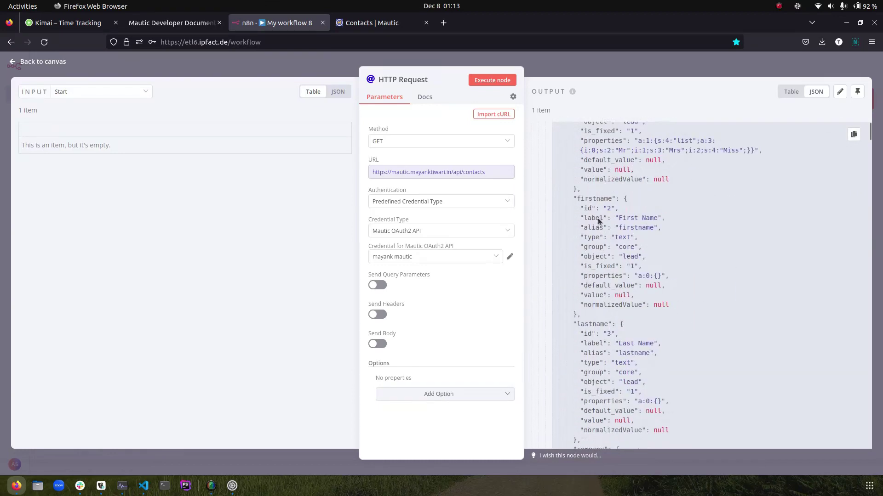
scroll(628, 330, up, 20)
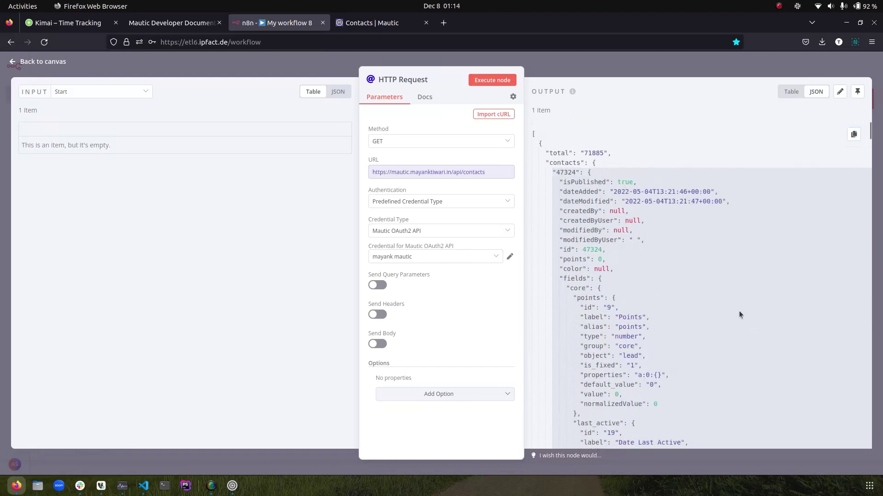
Open the List Contacts section of the Mautic developer documentation and copy the search query parameter's name
click(170, 24)
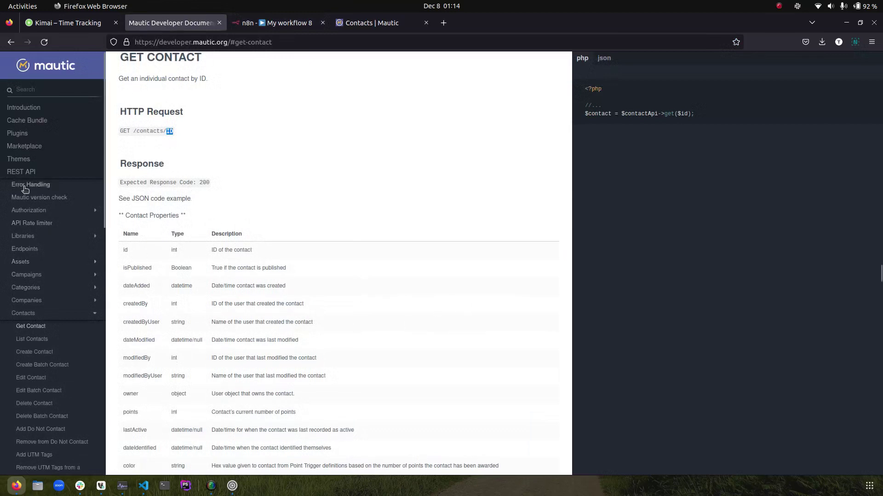
click(34, 339)
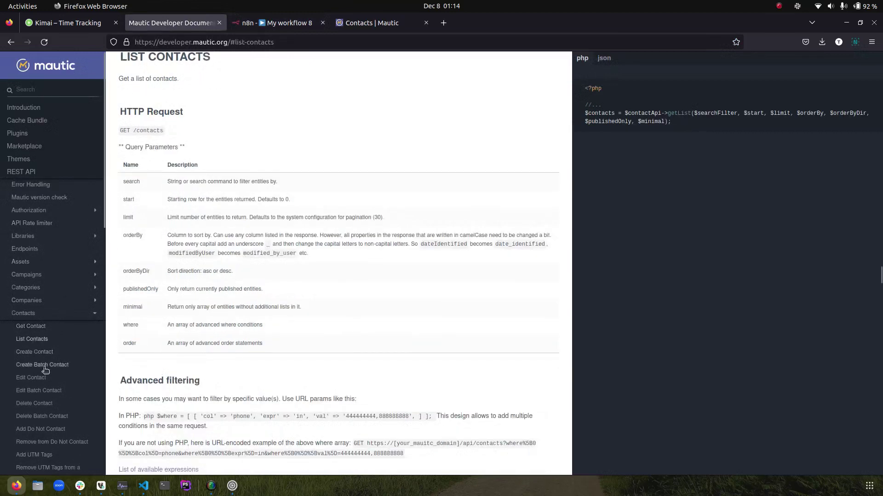
double_click(135, 182)
right_click(135, 182)
click(152, 184)
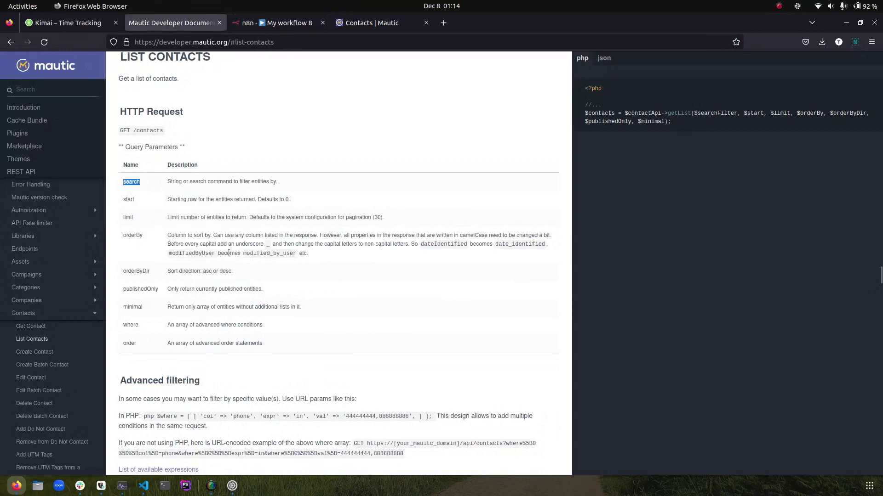
In n8n, append ?search= with the contact's first name to the api/contacts request URL, and execute the HTTP Request node
click(366, 26)
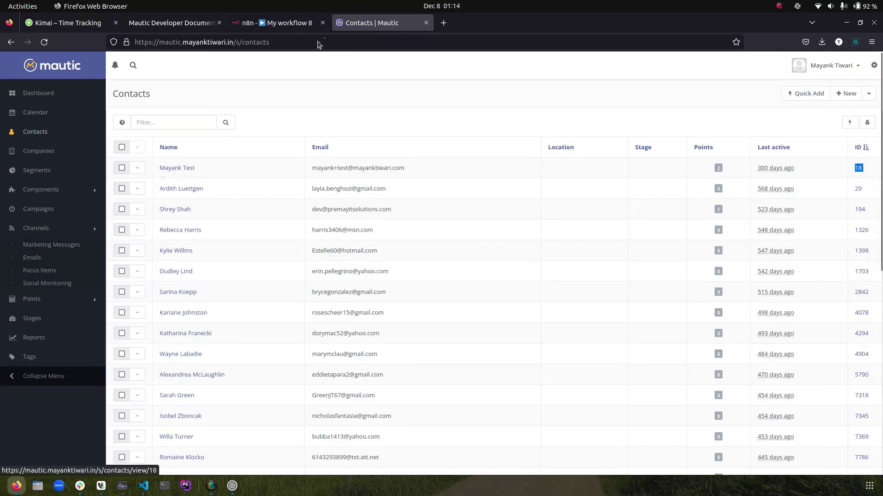
click(295, 23)
click(473, 171)
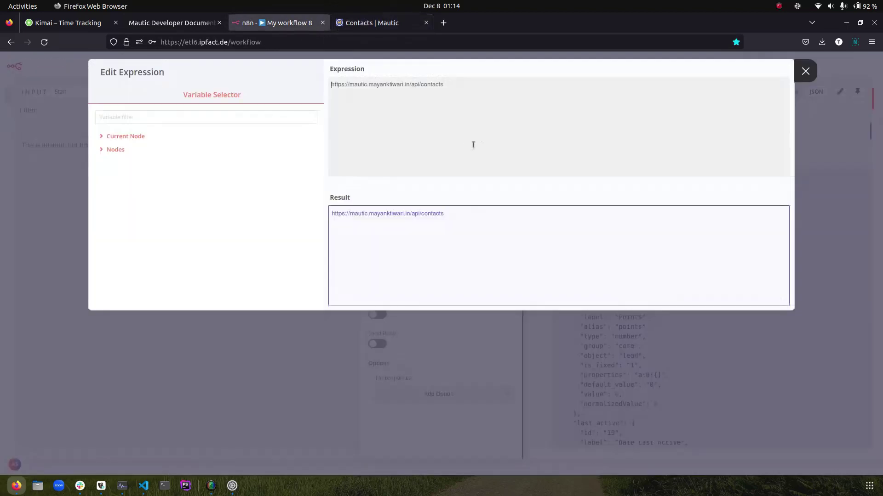
click(499, 111)
text(search)
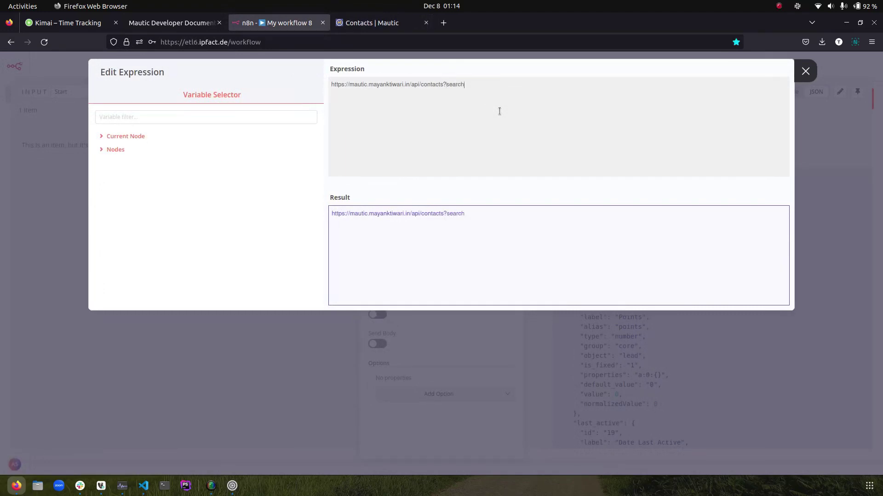
text(=mayank)
click(805, 71)
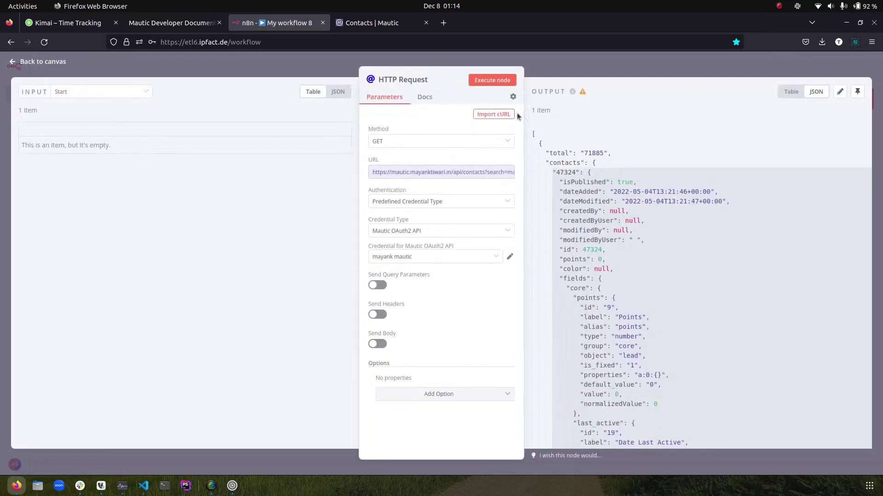
click(492, 81)
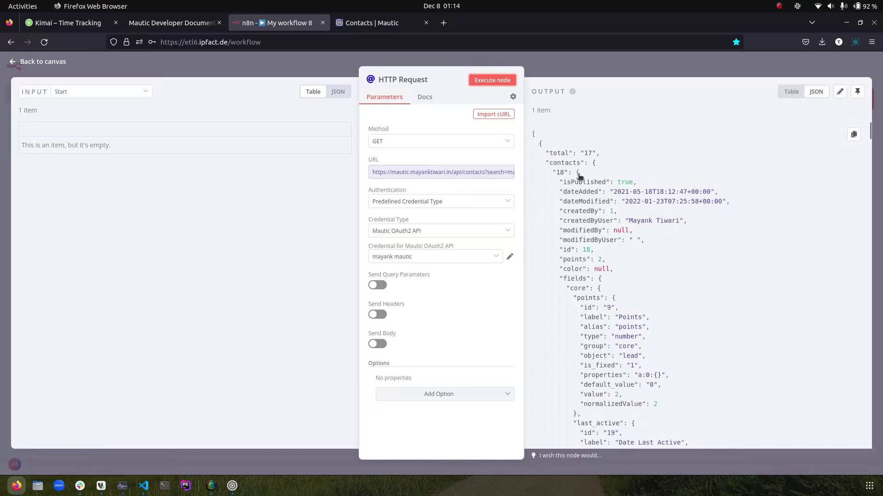
Examine the contacts returned by the search, checking the first name, last name and email fields for the search term
scroll(628, 341, down, 15)
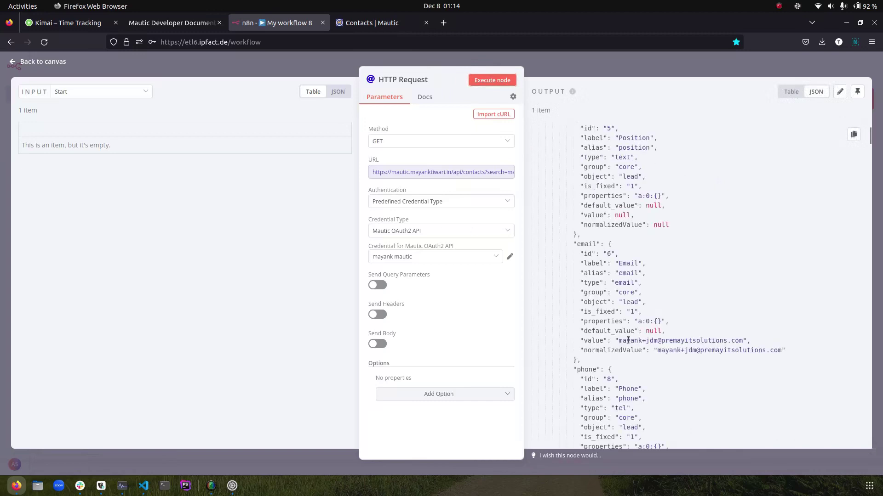
scroll(628, 341, up, 10)
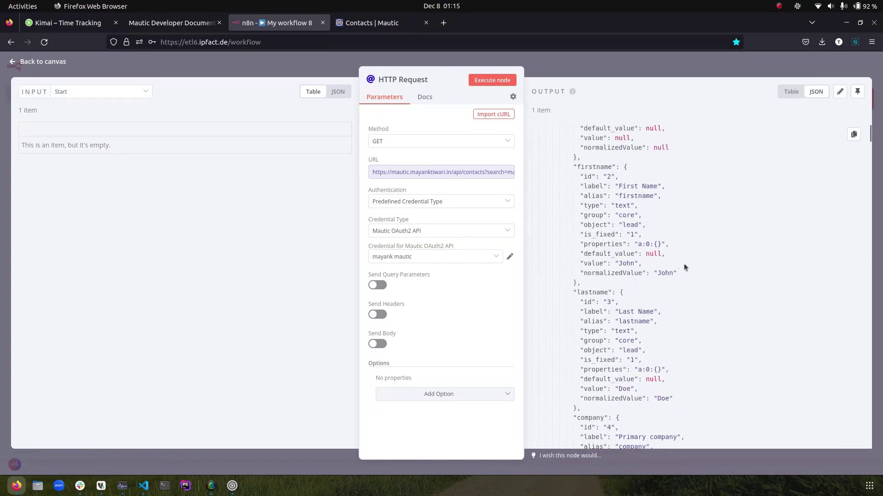
scroll(657, 304, down, 10)
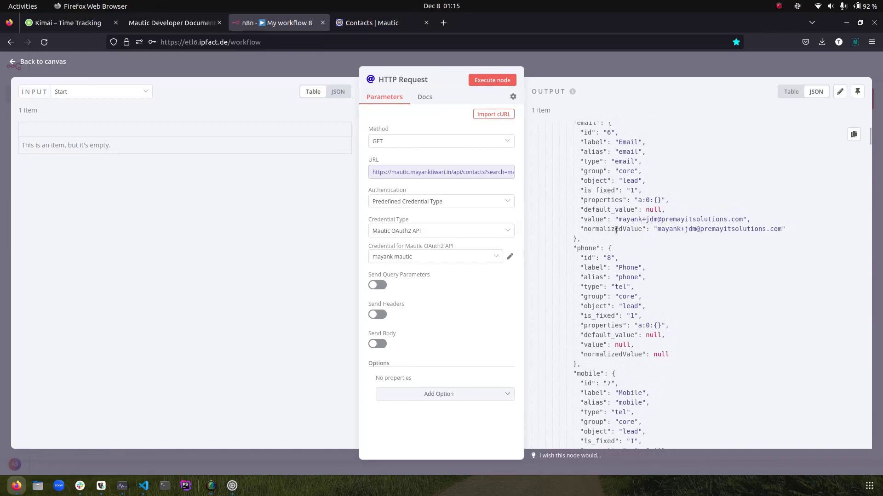
double_click(643, 219)
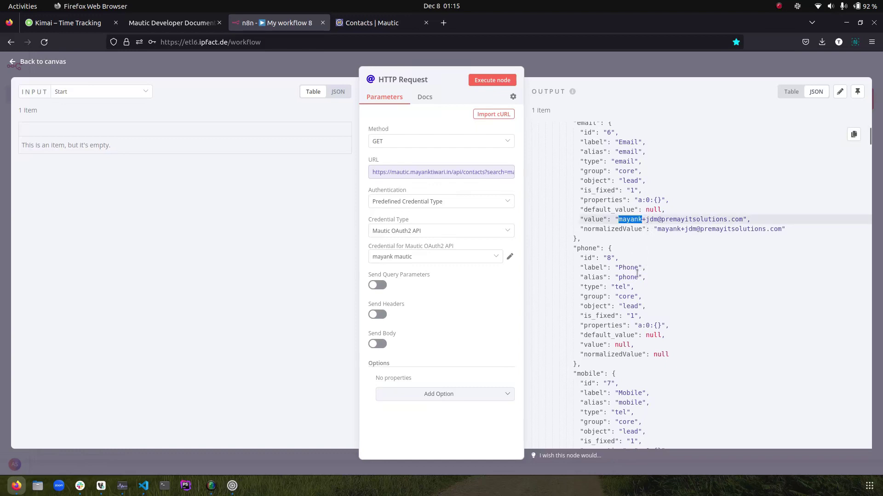
scroll(636, 272, up, 15)
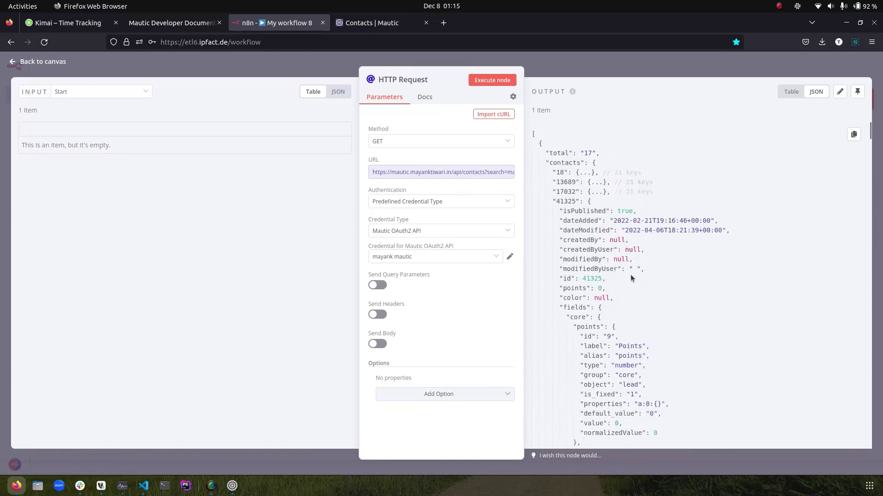
Remove the search parameter and its value from the request URL, and switch to the List Contacts documentation
click(478, 174)
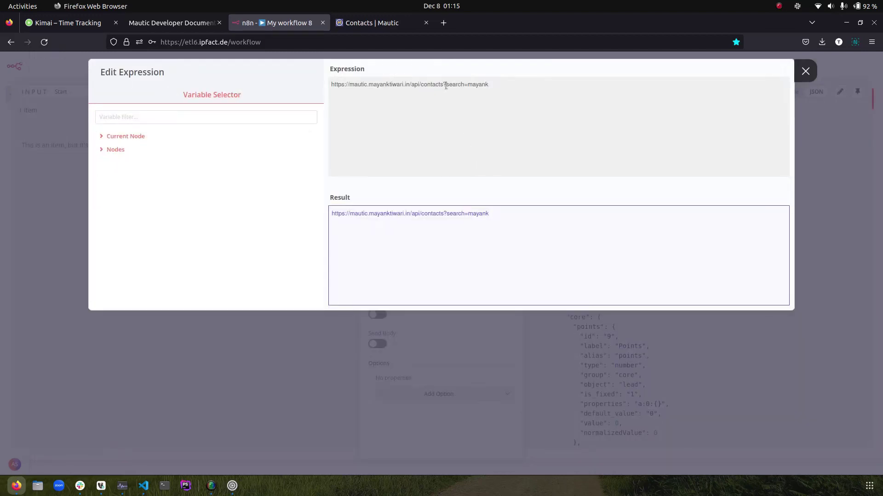
drag(446, 85, 491, 97)
key(BackSpace)
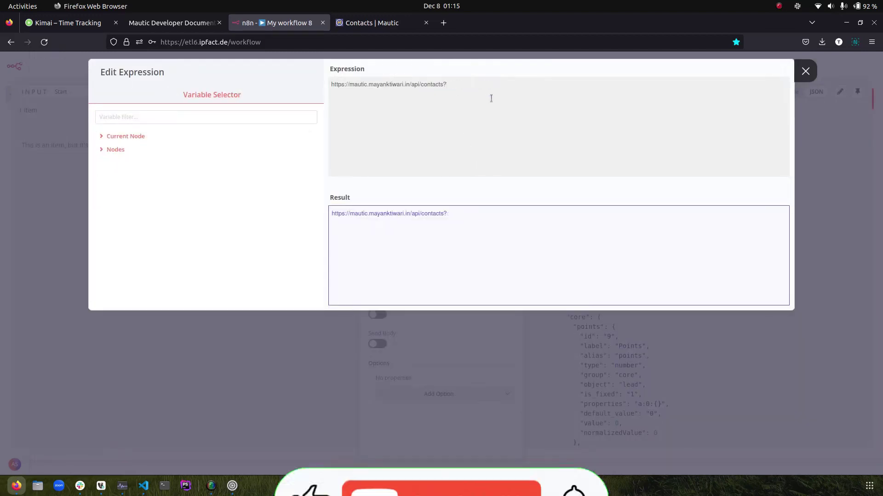
click(164, 27)
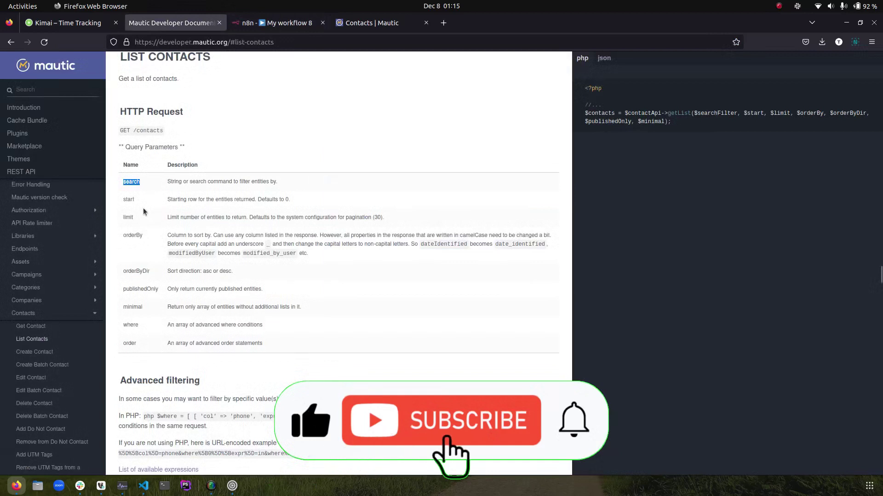
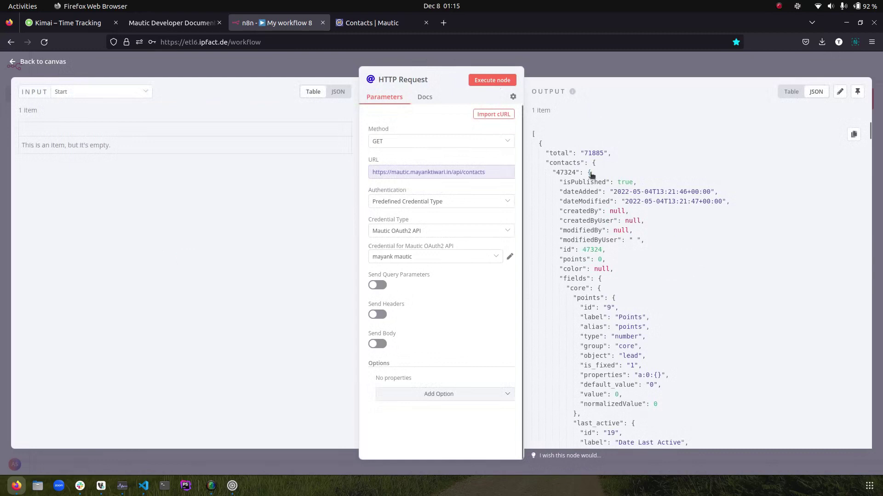
Collapse the contacts object in the n8n output, and check the limit parameter's default in the Mautic documentation
click(595, 164)
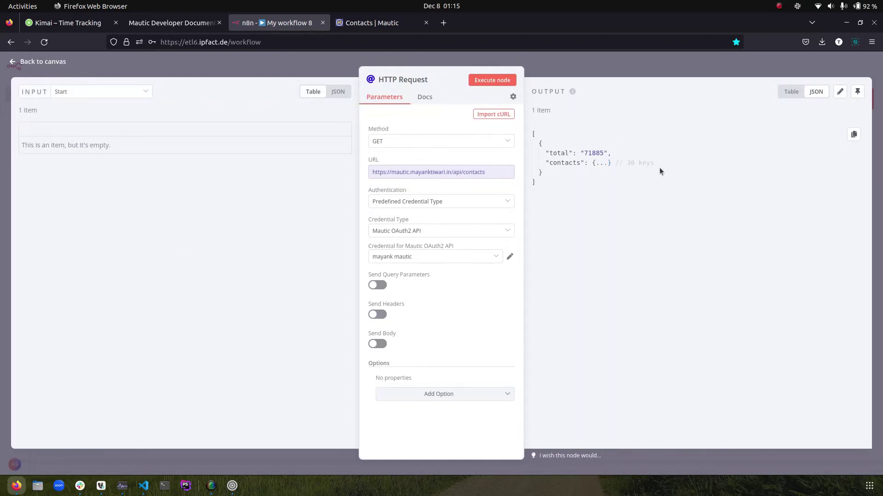
click(190, 26)
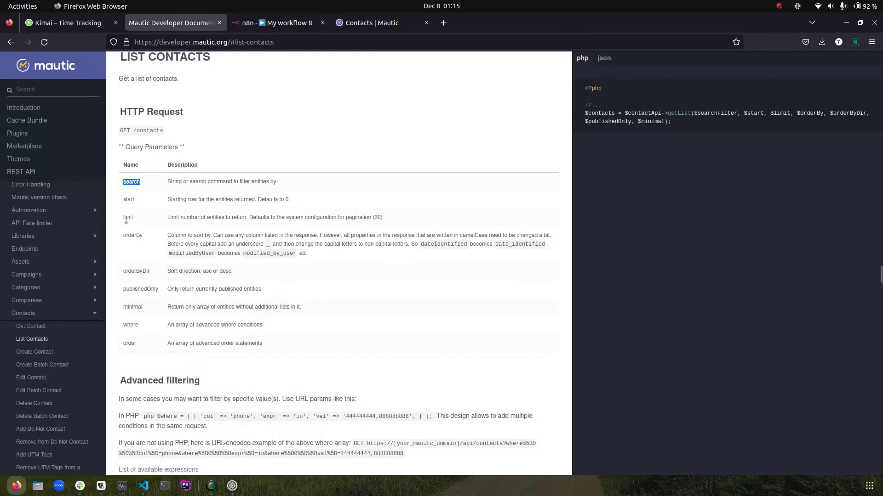
drag(384, 218, 362, 219)
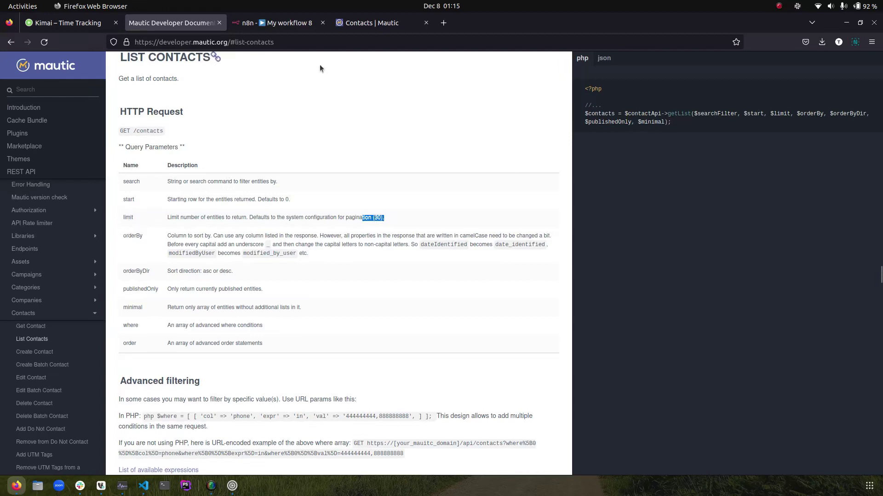
Return to the n8n output, expand the contacts object and collapse its first two contacts
click(290, 29)
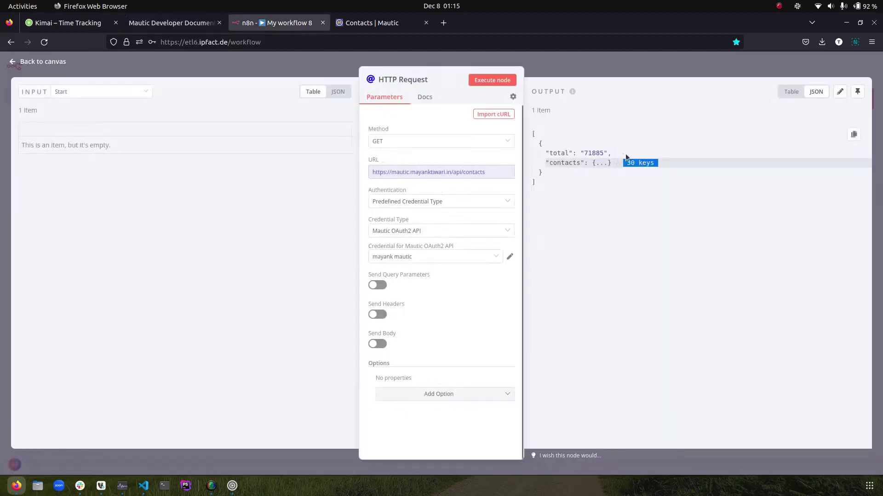
click(600, 163)
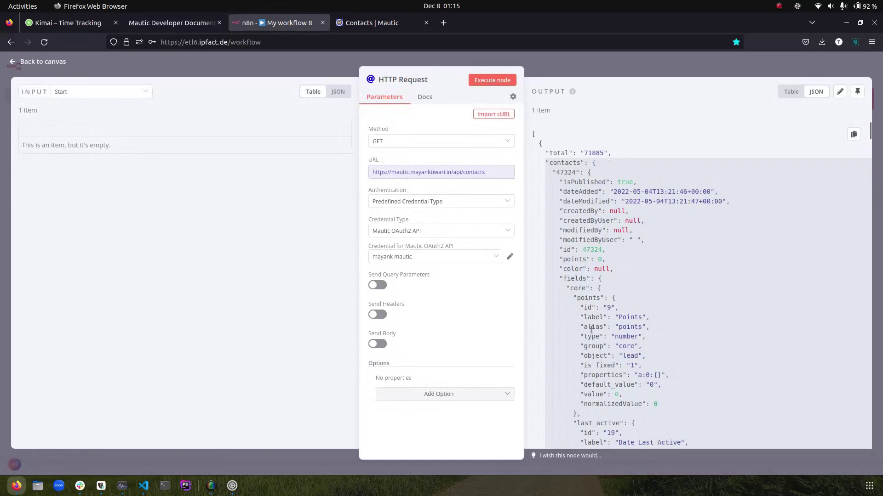
click(588, 173)
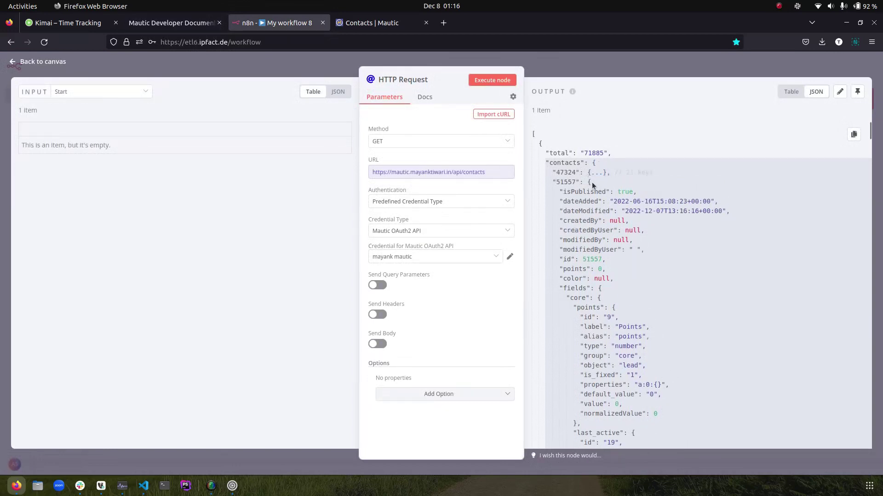
click(589, 183)
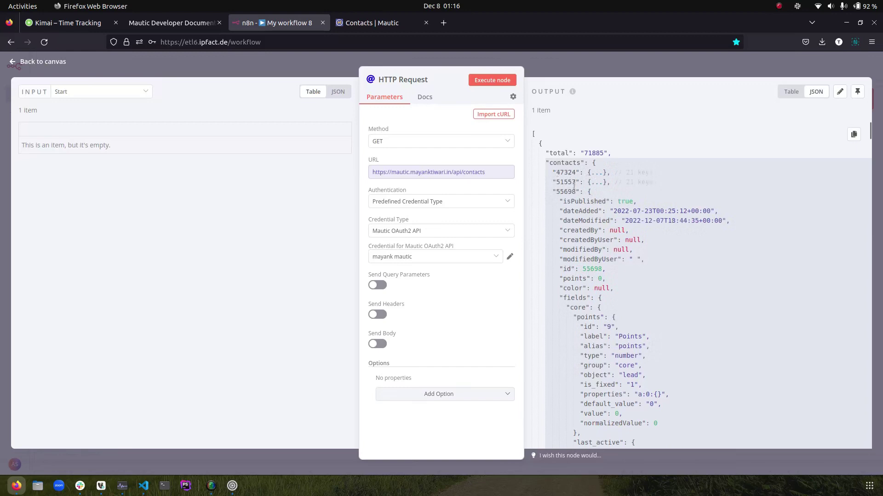
Collapse the third through seventh contacts in the n8n output to view their IDs in a compact list
click(589, 193)
click(589, 201)
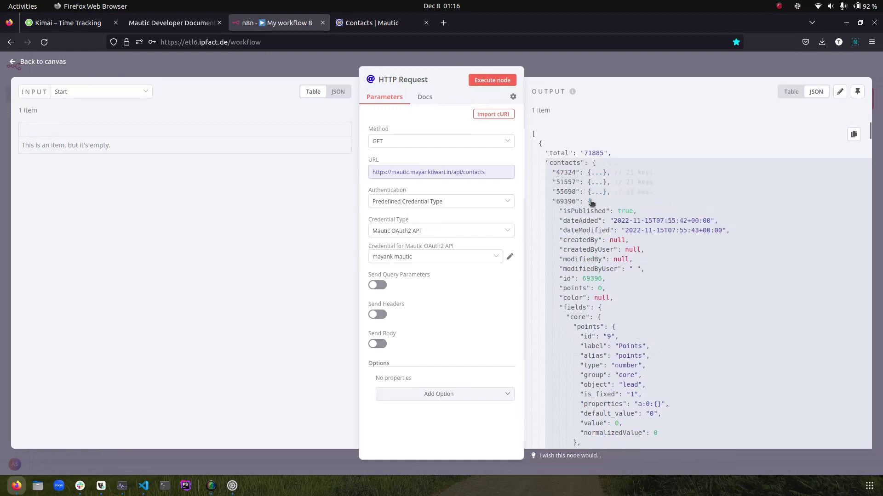
click(590, 212)
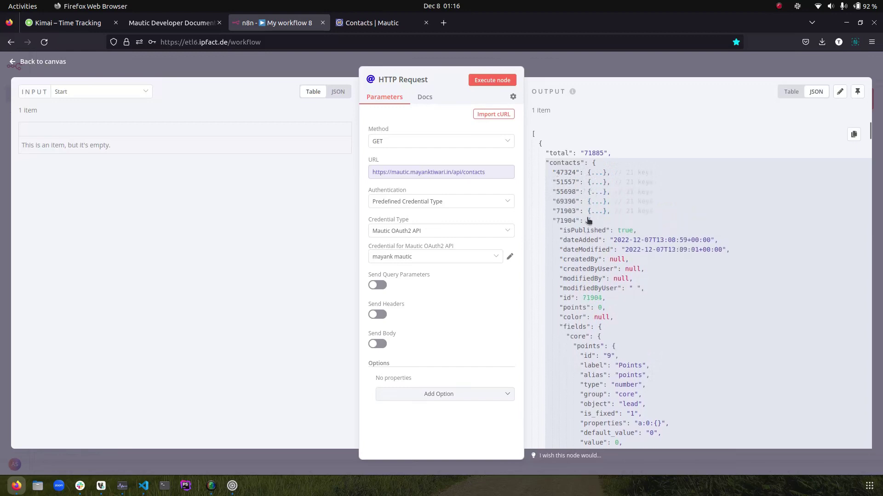
click(590, 221)
click(589, 231)
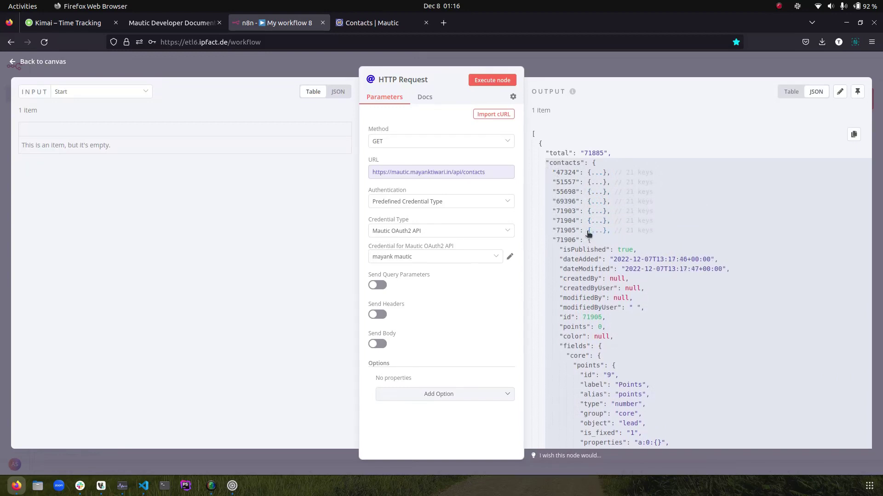
Add the query parameters start=0 and limit=5 to the contacts request URL, and execute the HTTP Request node
click(494, 173)
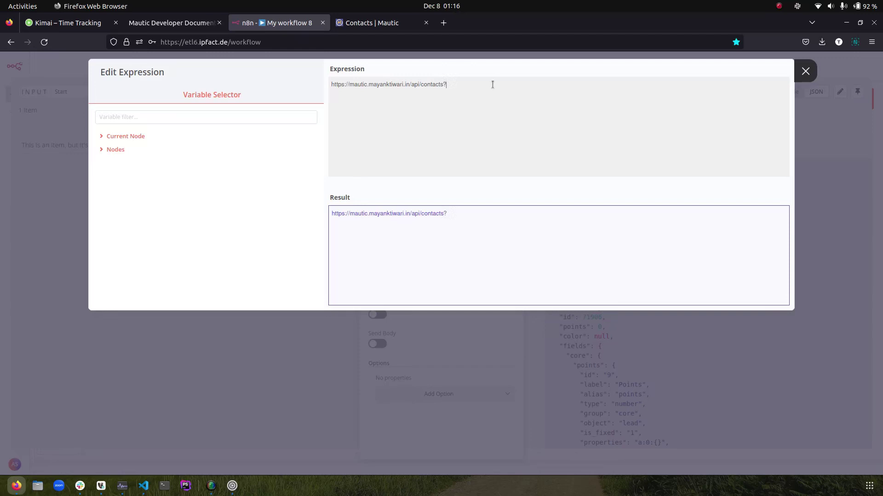
text(start=0&)
key(ctrl+Page_Up)
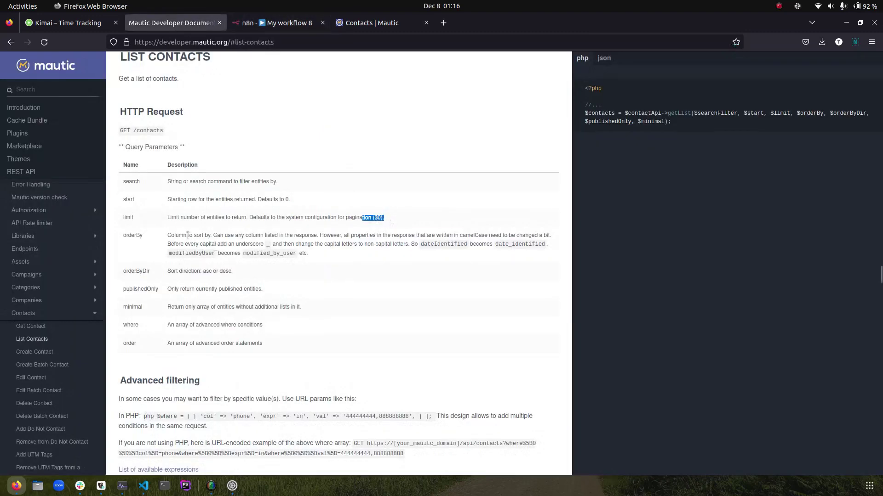
click(296, 29)
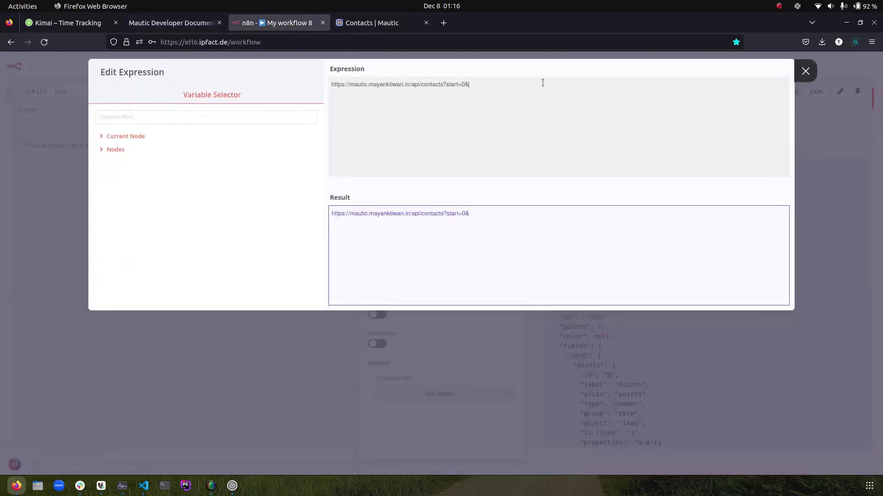
text(mit=5)
click(372, 22)
click(276, 22)
click(492, 81)
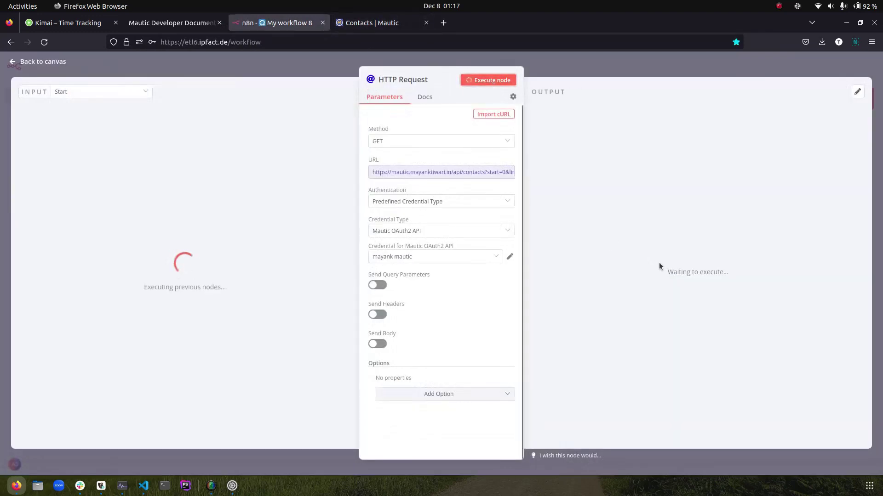
Collapse the remaining expanded contacts in the new output to review how many the request returned
click(589, 183)
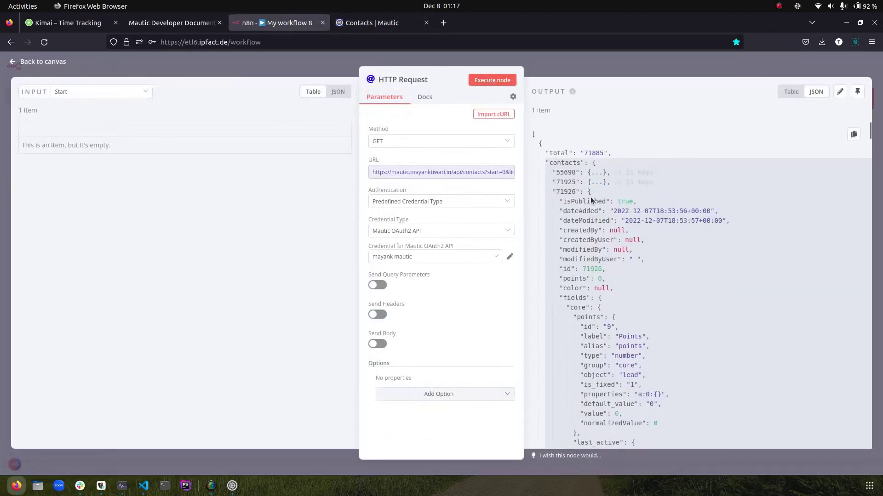
click(591, 192)
click(591, 202)
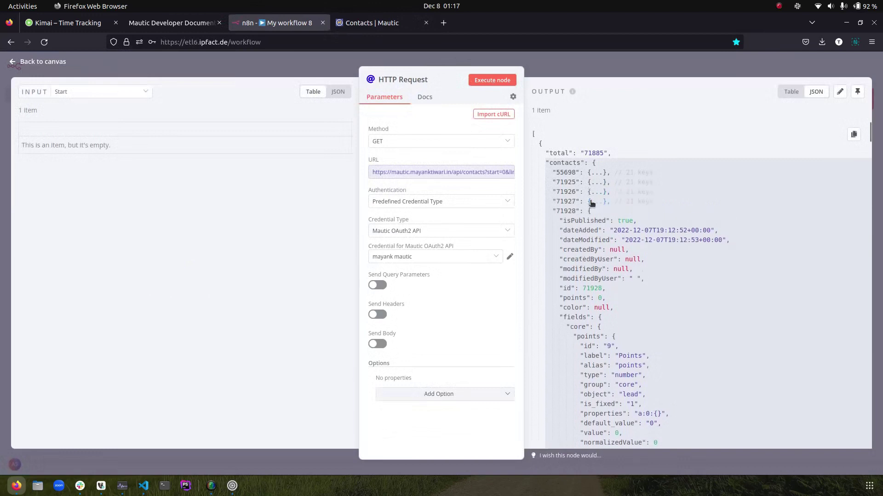
click(590, 211)
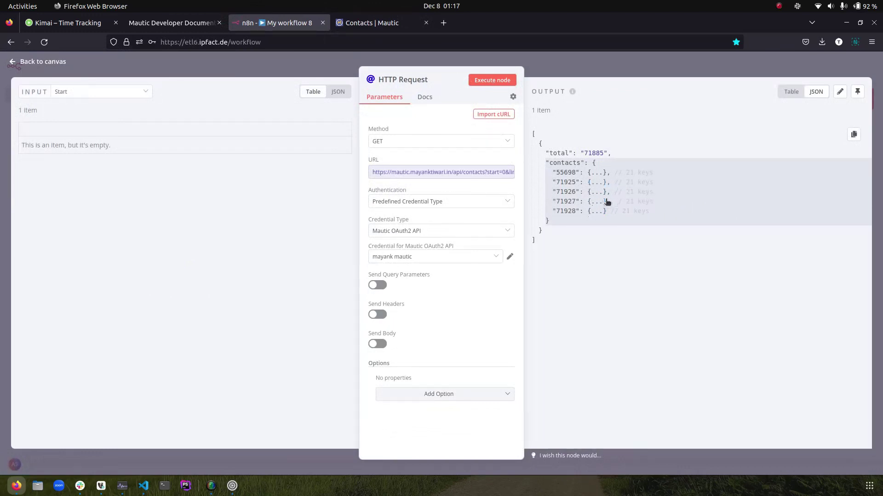
Expand and collapse contacts 55698, 71925 and 71927 in turn to compare their date fields and the result order
click(591, 173)
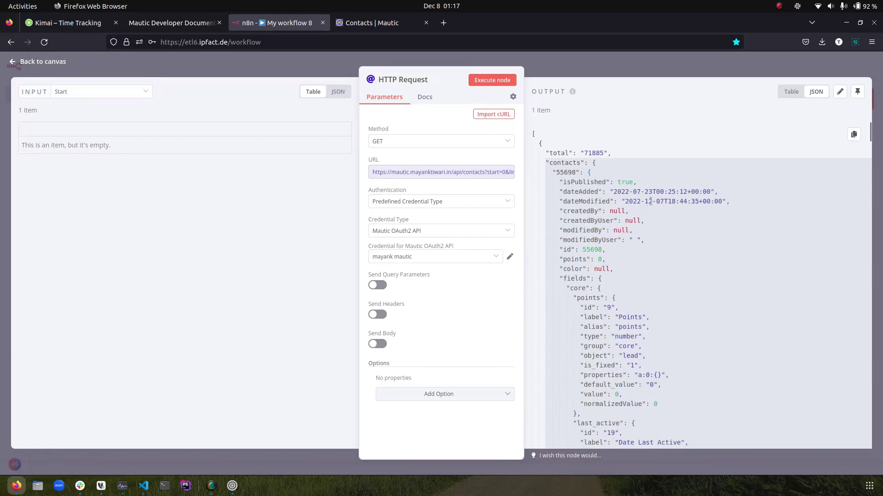
click(589, 172)
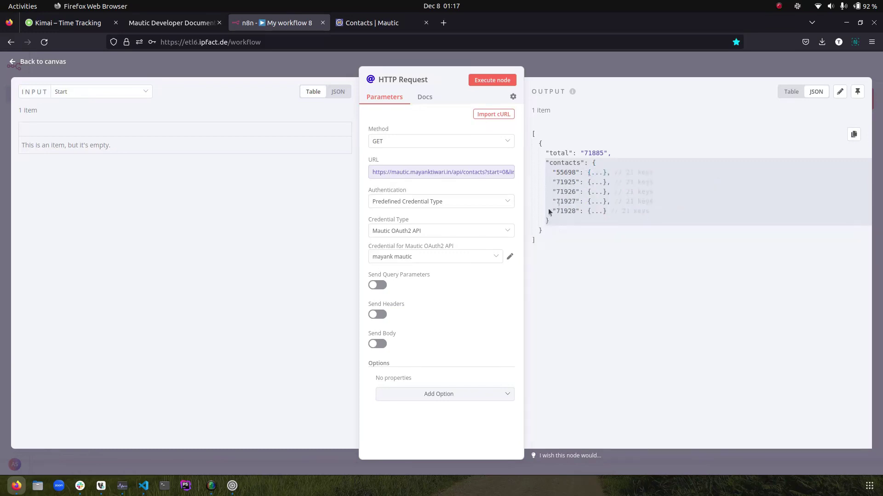
click(591, 183)
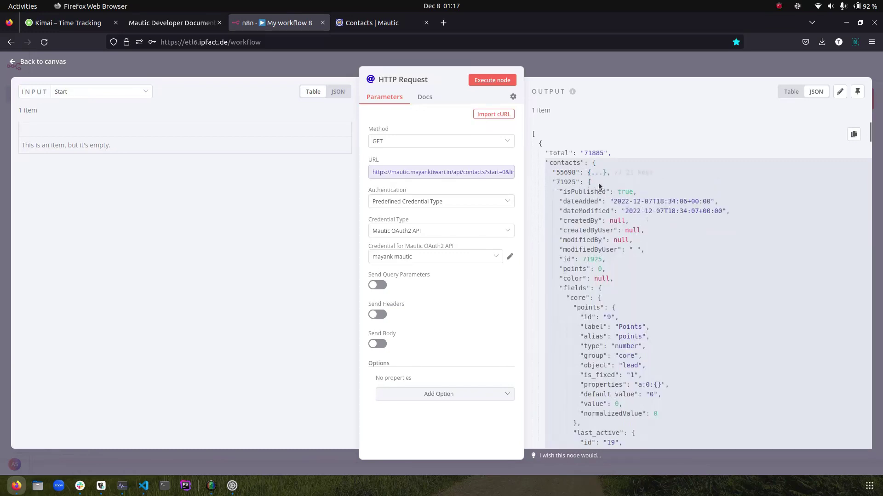
click(598, 183)
click(590, 202)
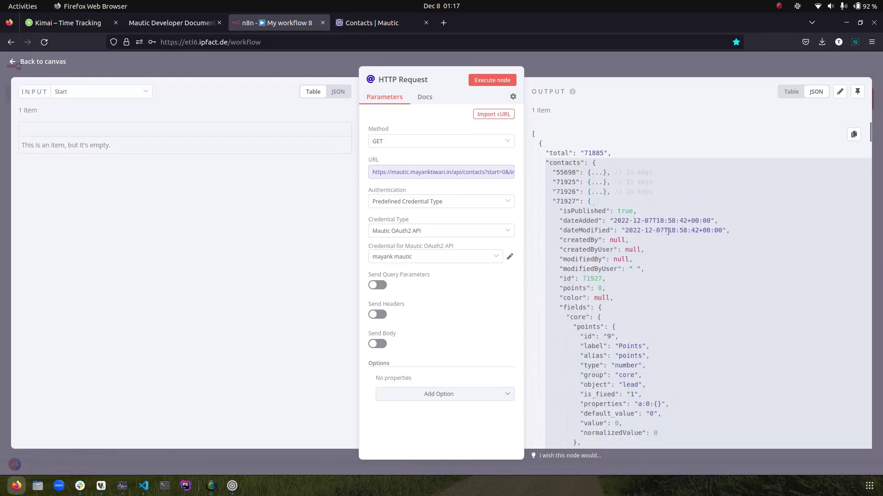
click(591, 202)
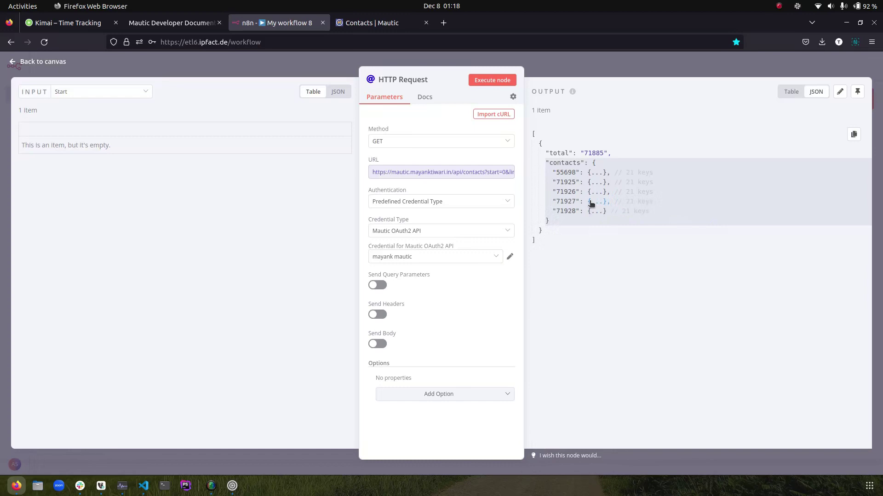
Open the request URL for editing, and check sorting by the ID column in the Mautic contacts list
click(494, 175)
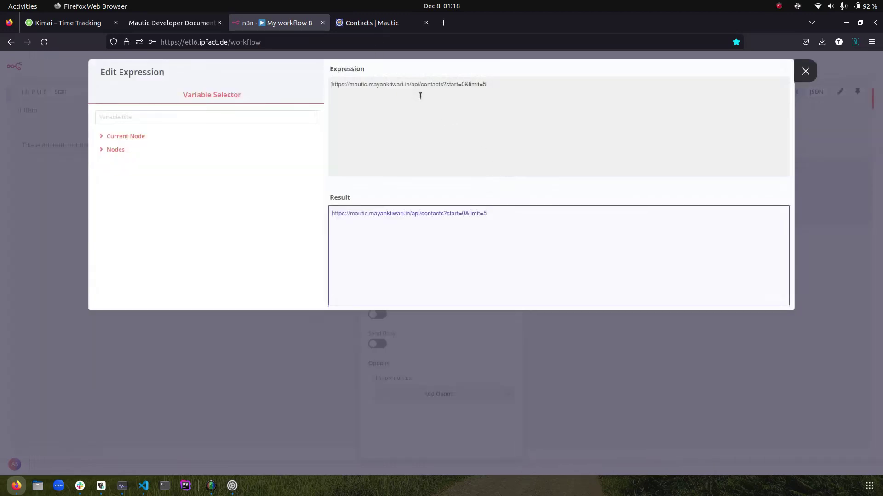
click(395, 27)
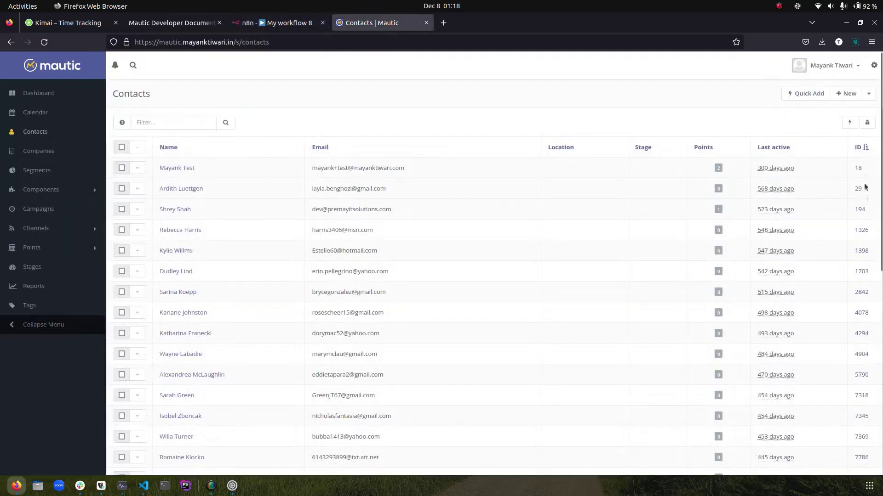
click(858, 148)
click(858, 148)
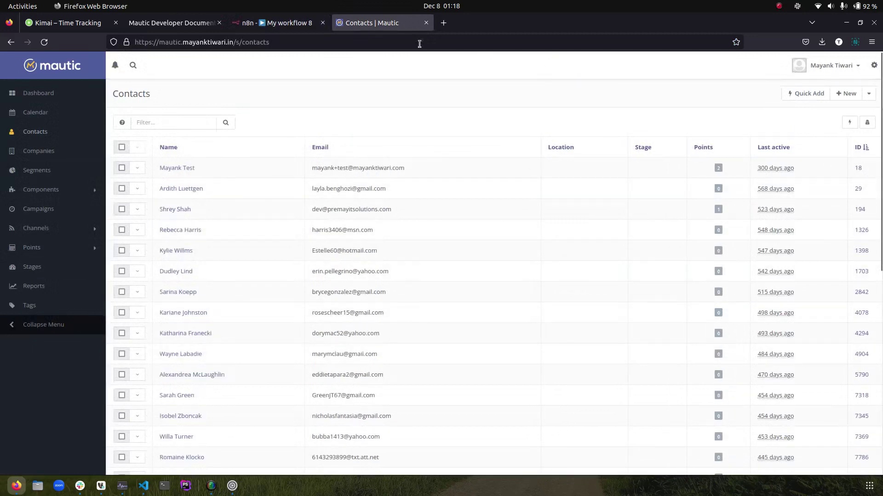
Copy the orderBy parameter name from the List Contacts documentation, and check the orderByDir entry
click(206, 29)
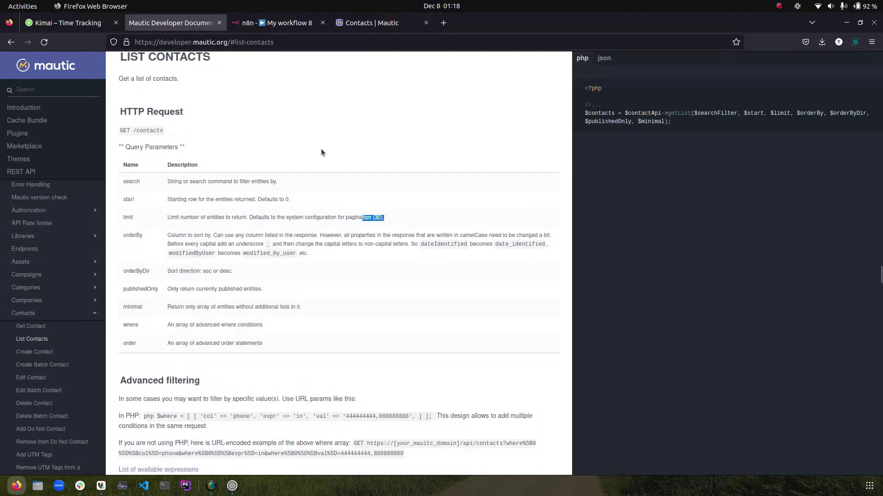
double_click(133, 235)
right_click(132, 238)
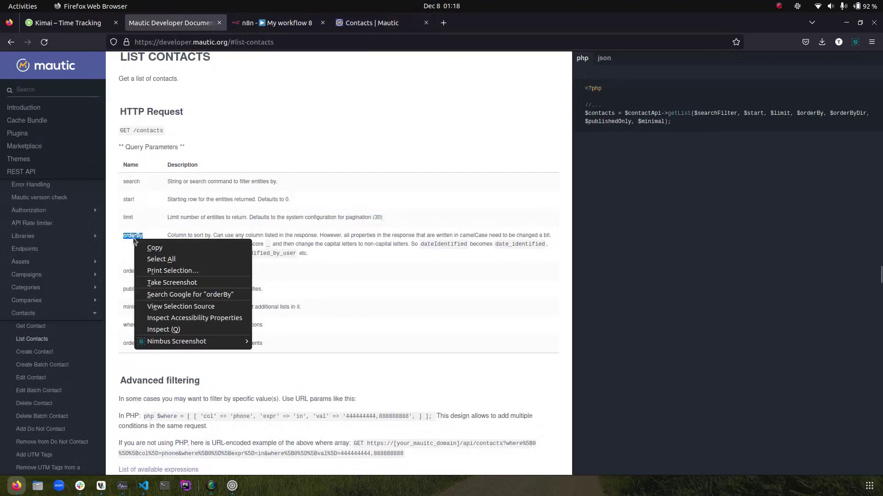
click(138, 246)
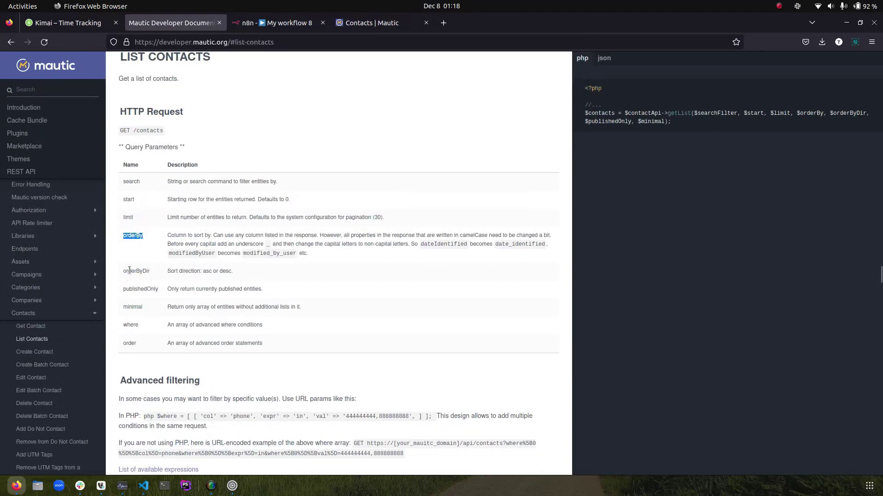
click(147, 274)
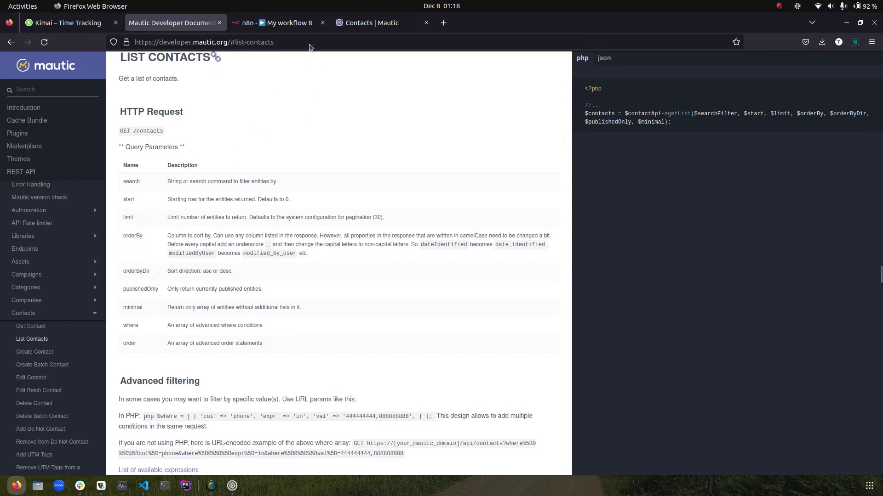
Append the query parameter orderBy=id to the n8n request URL after limit=5
click(279, 22)
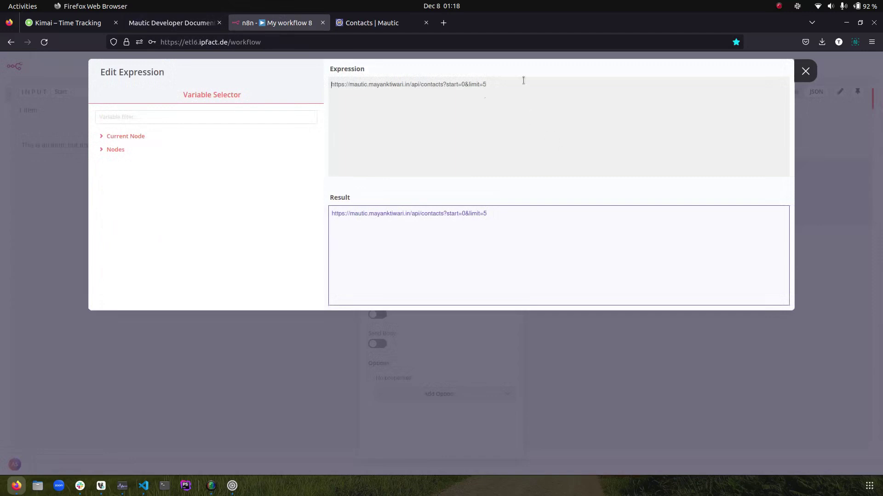
text(&)
key(ctrl+v)
key(Left)
key(Left)
key(Left)
key(Left)
key(Left)
key(Left)
key(Left)
text(=)
key(BackSpace)
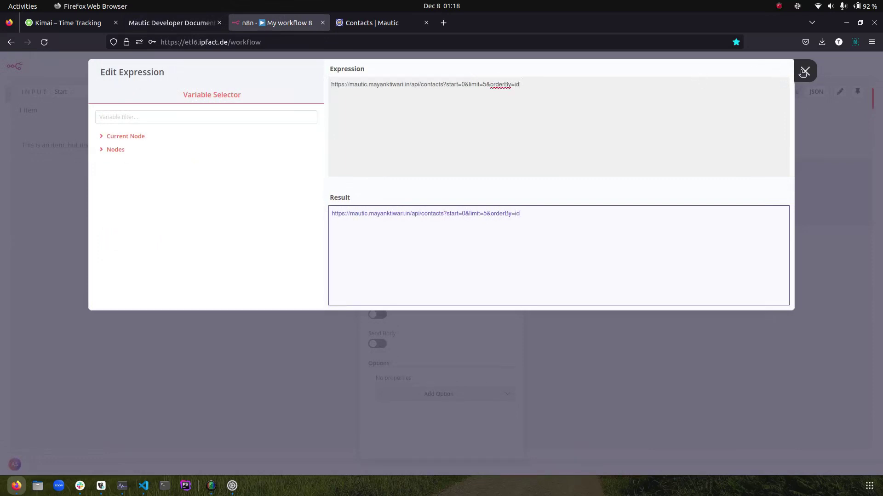
Check the ID column in the Mautic contacts list, close the n8n URL expression and execute the HTTP Request node
click(370, 25)
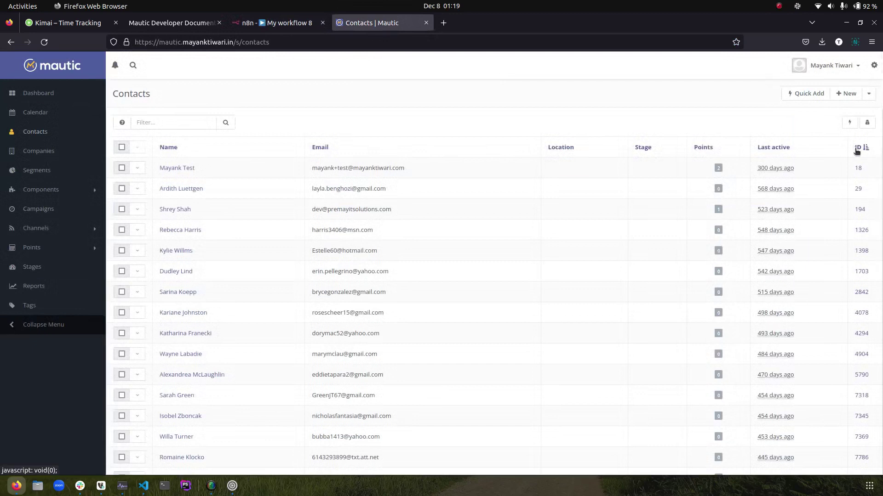
click(280, 23)
click(805, 71)
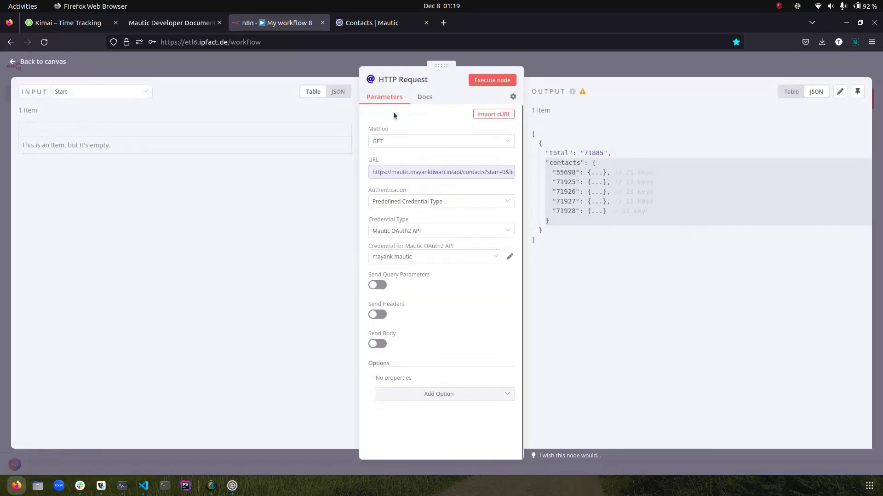
click(492, 79)
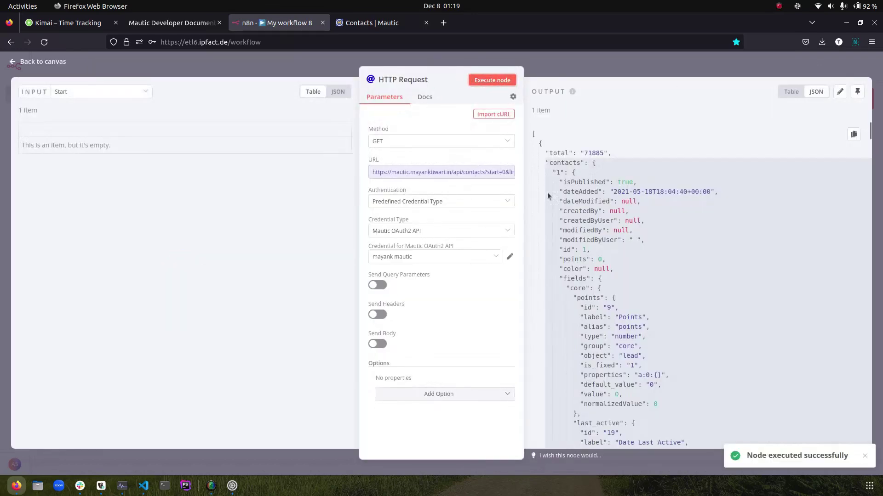
Collapse each contact in the output to check the order of the returned IDs
click(574, 173)
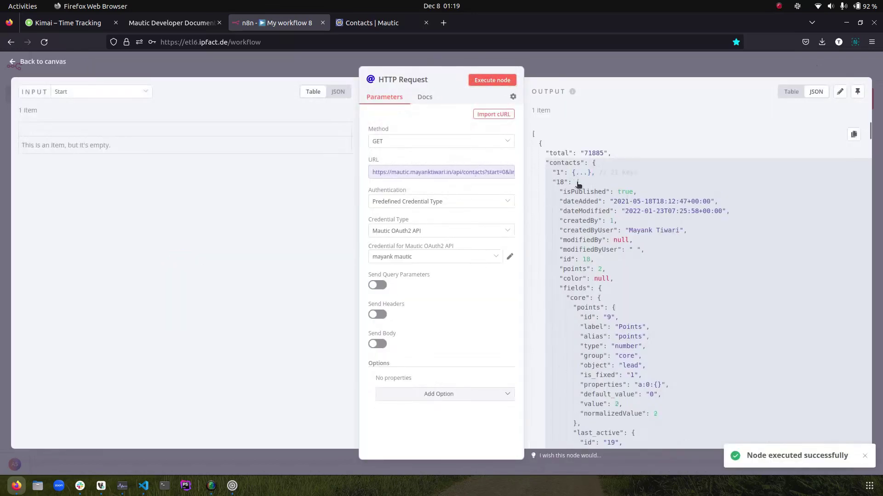
click(577, 182)
click(578, 192)
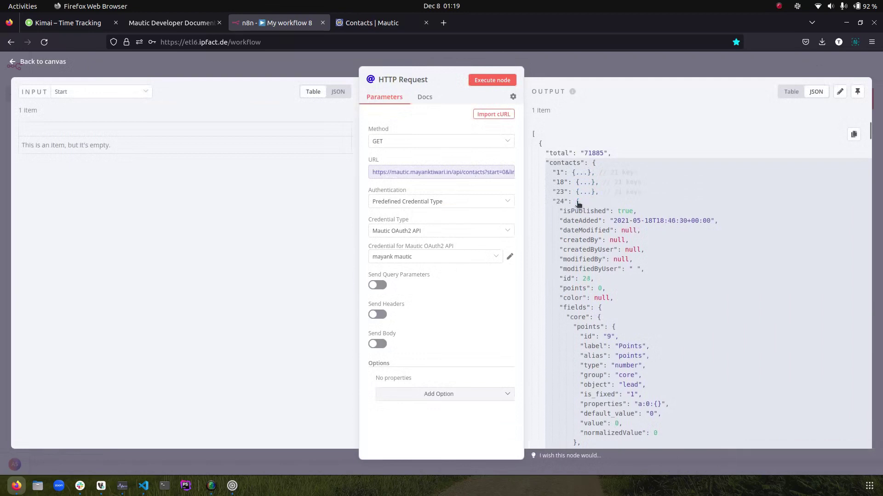
click(577, 202)
click(577, 211)
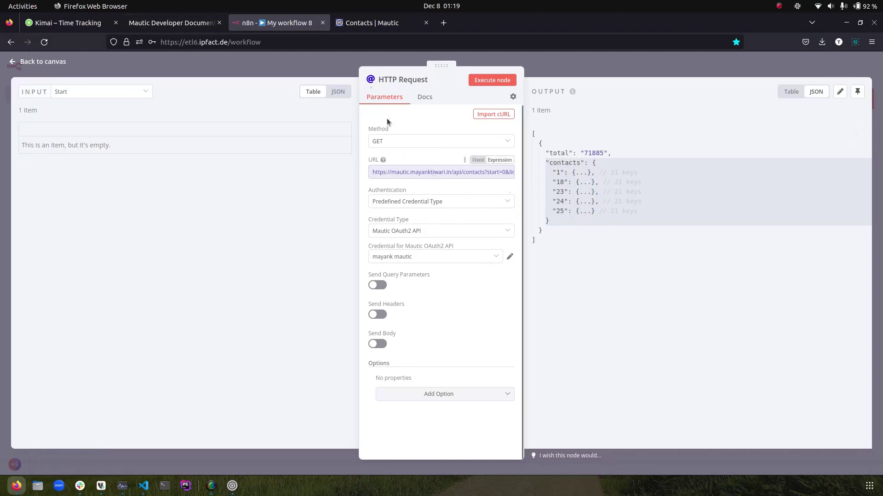
Copy the orderByDir parameter name from the List Contacts documentation
click(171, 23)
double_click(137, 272)
right_click(138, 272)
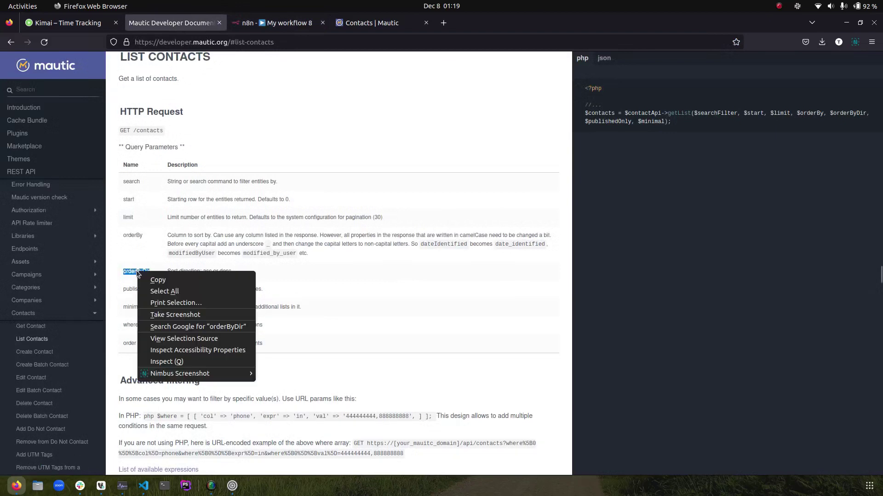
click(170, 283)
Append orderByDir=desc to the n8n request URL after orderBy=id, and execute the HTTP Request node
click(271, 23)
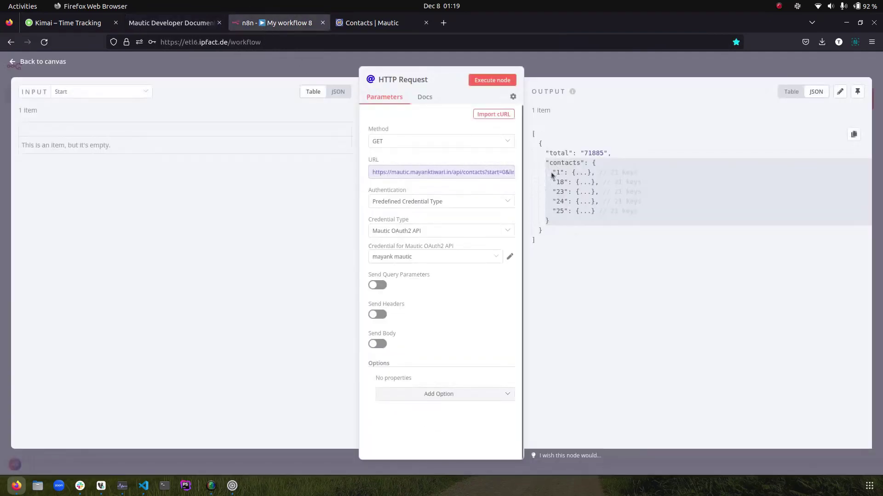
click(470, 173)
text(&orderBy=id&)
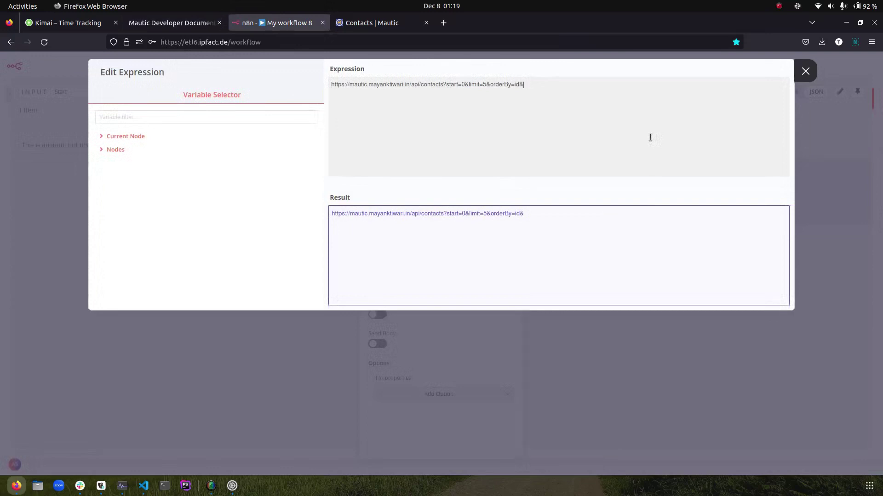
key(ctrl+v)
text(=de)
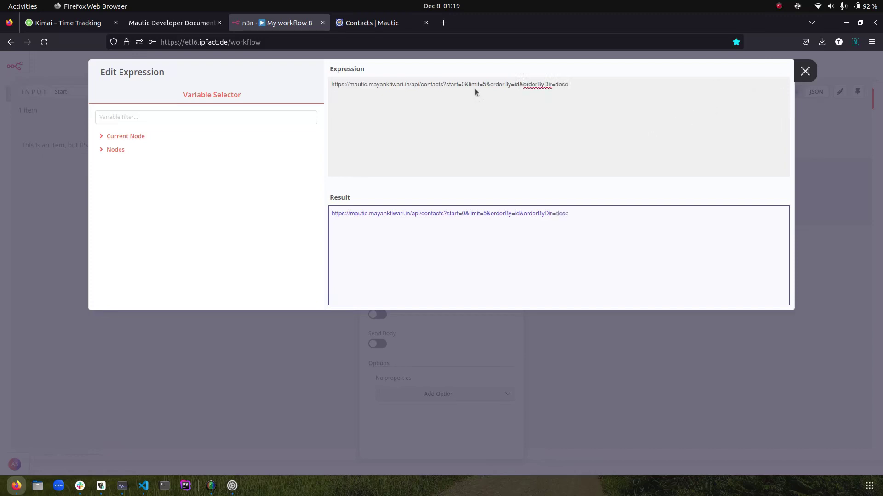
key(Escape)
click(492, 80)
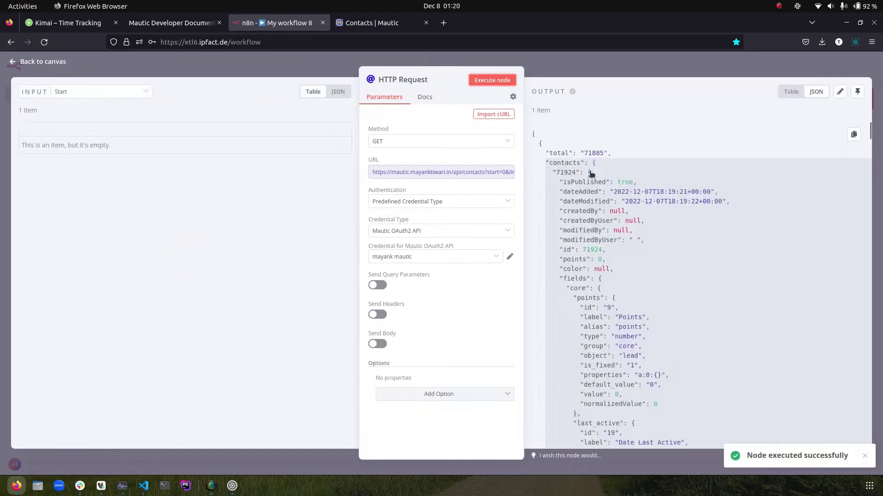
Collapse the five returned contacts in the JSON output to check their ID order with descending sorting
click(591, 173)
click(589, 183)
click(588, 192)
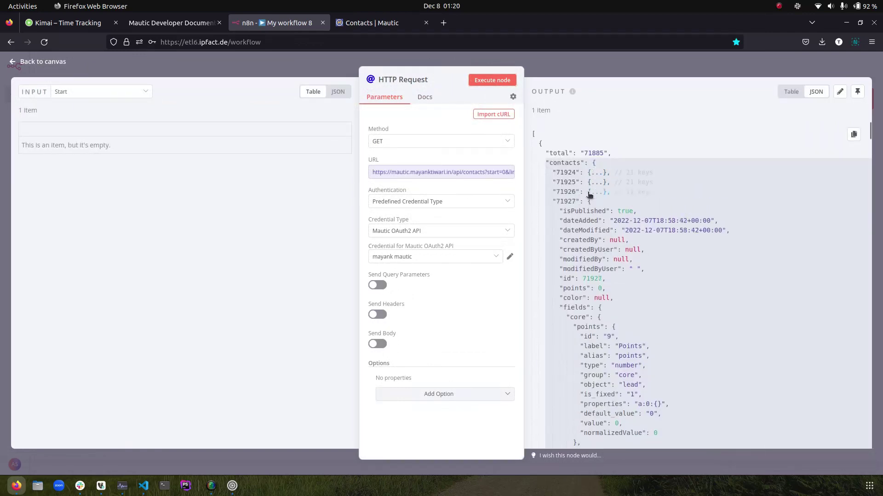
click(588, 201)
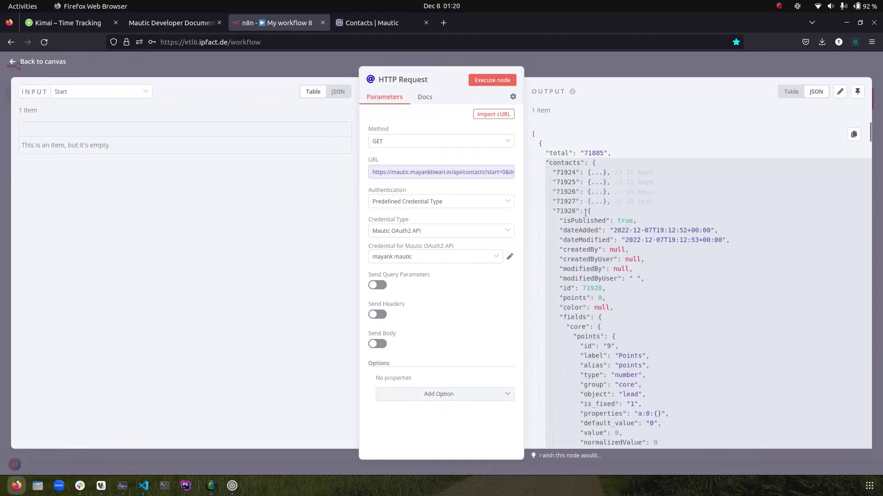
click(590, 211)
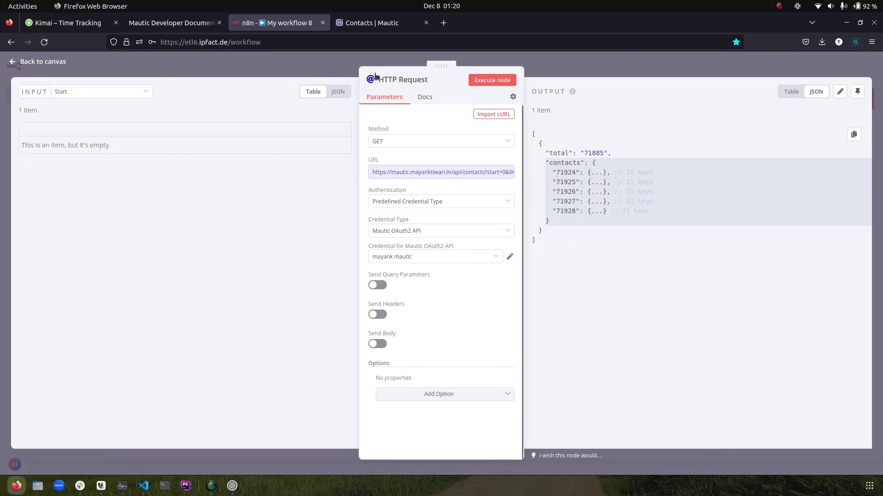
Copy the minimal parameter name from the List Contacts documentation and append minimal=true to the n8n request URL after orderByDir=desc
click(199, 27)
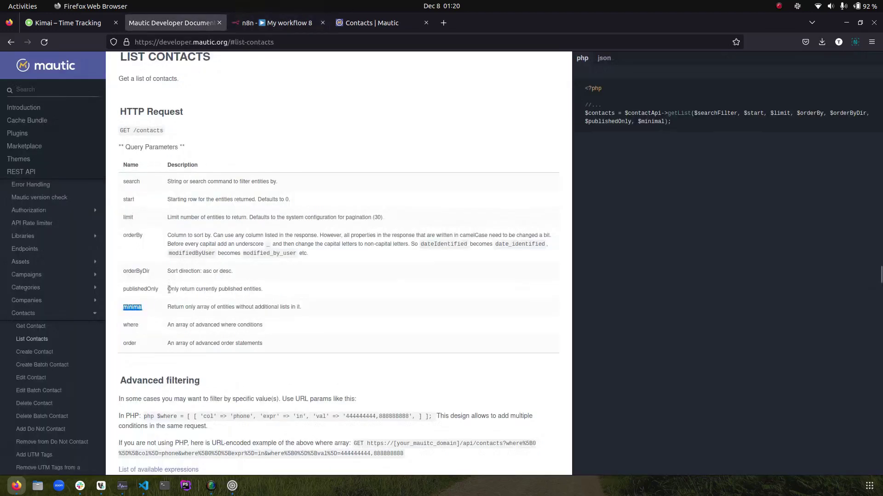
right_click(134, 305)
click(147, 315)
key(ctrl+Tab)
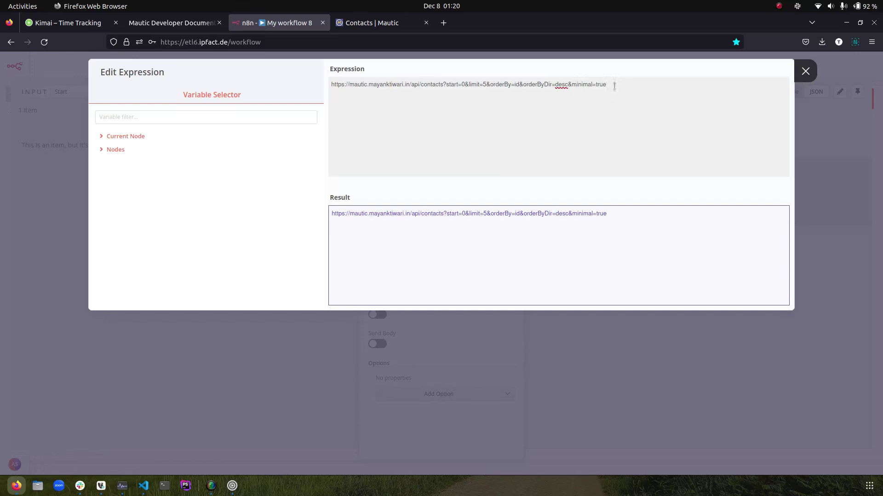
click(805, 72)
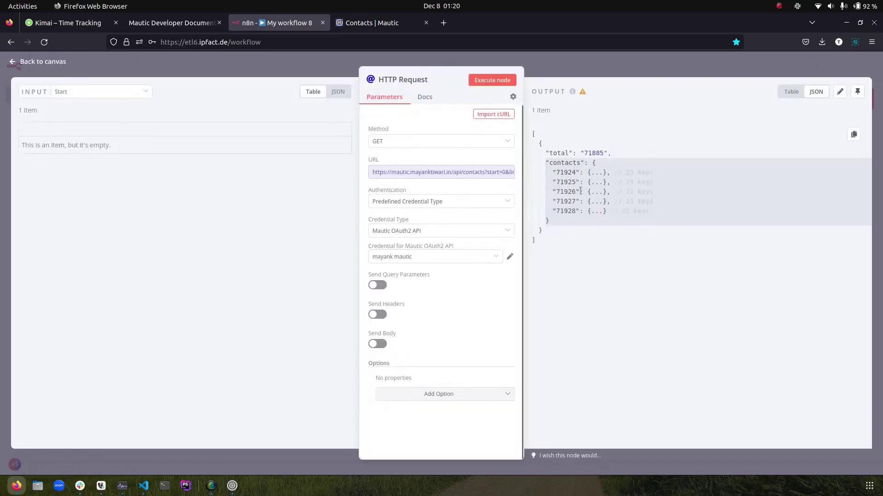
Expand the first contact in the output and collapse its fields, ipAddresses and utmtags to examine the data it carries
click(592, 172)
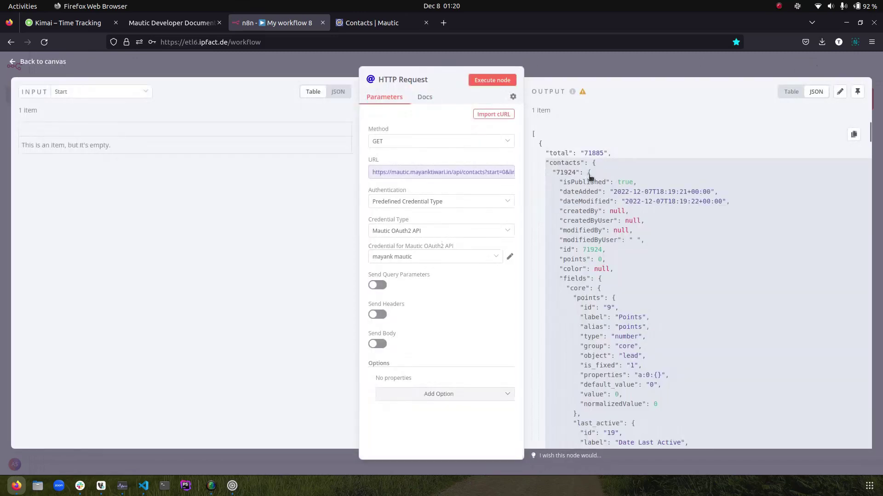
click(574, 278)
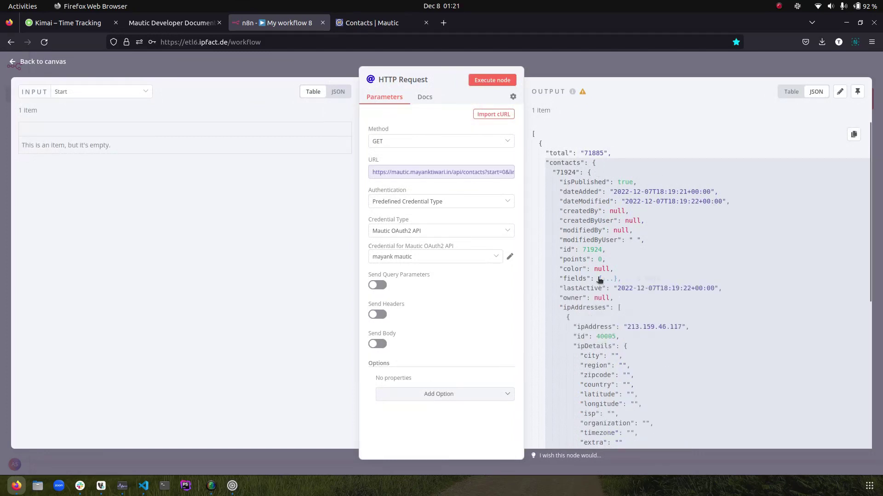
scroll(634, 308, down, 3)
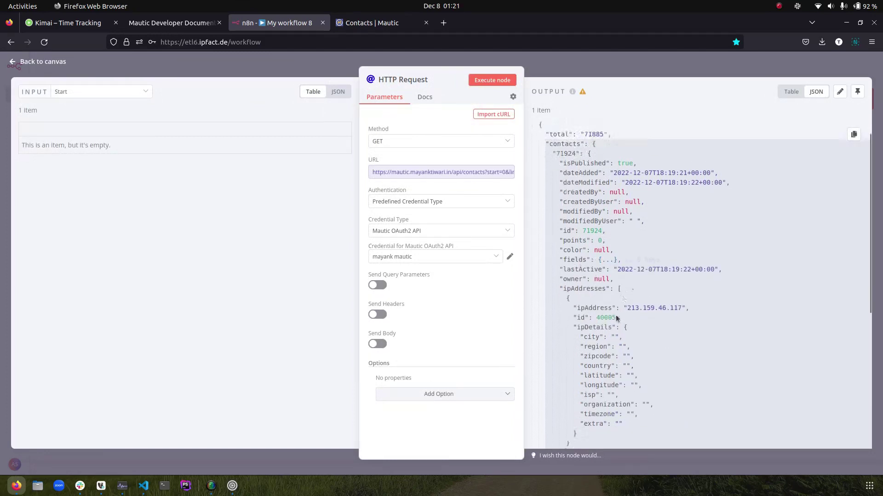
click(620, 248)
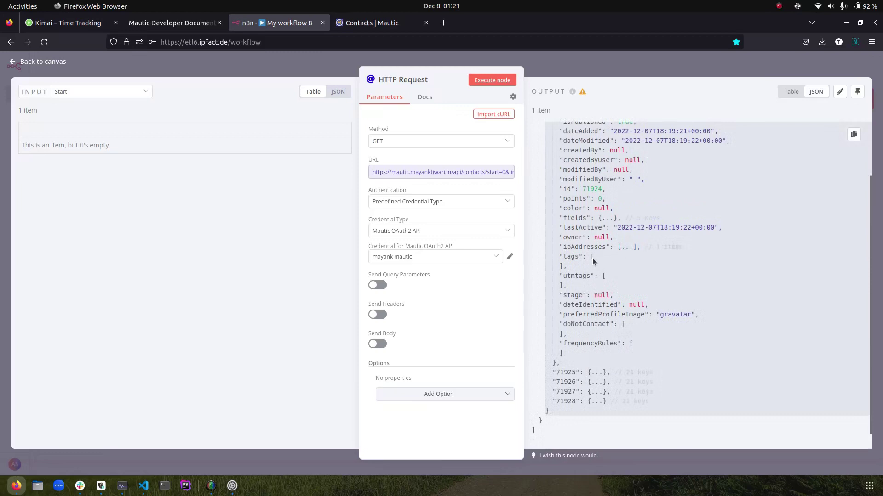
click(604, 278)
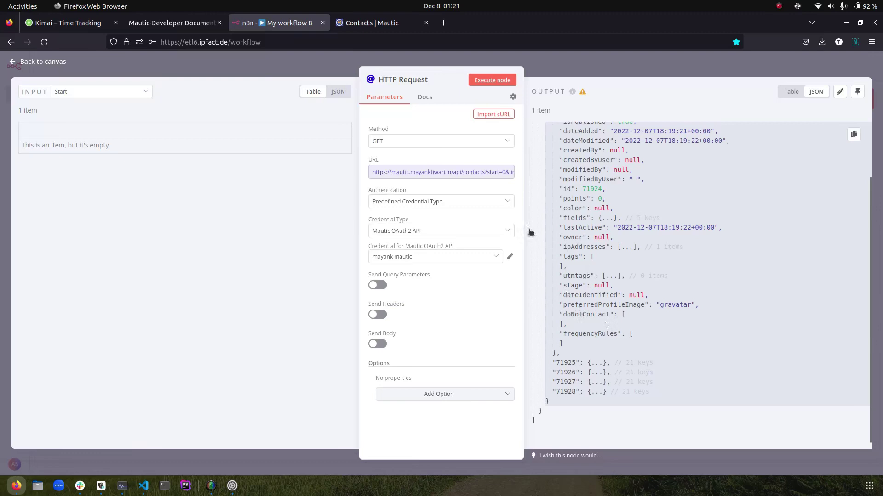
Reopen and close the request URL expression, and execute the HTTP Request node with the minimal parameter
click(480, 173)
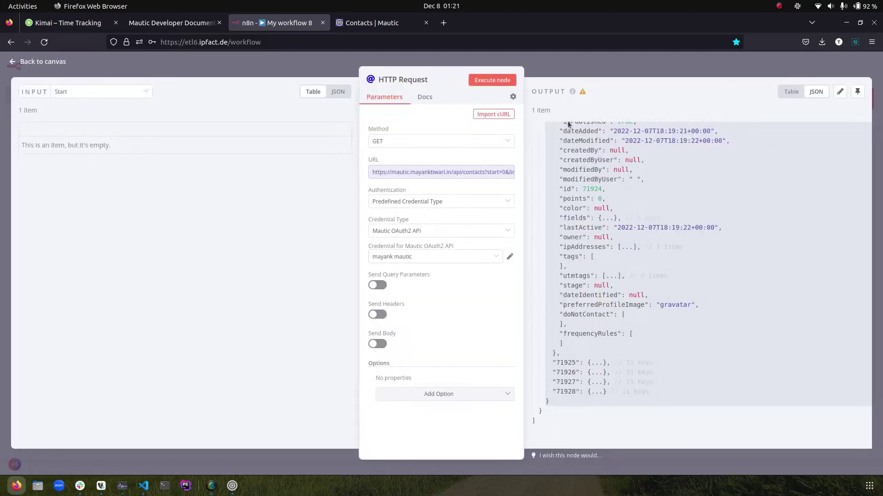
click(805, 71)
click(488, 82)
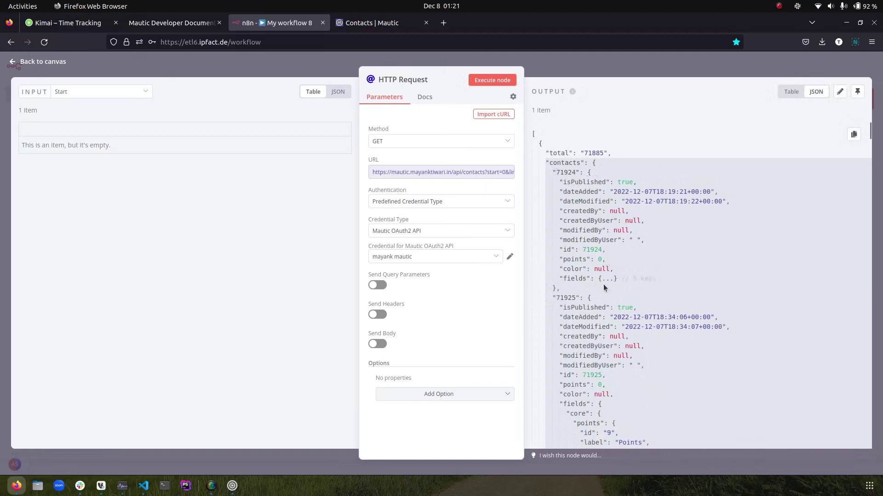
Collapse the second contact's fields object in the new output to examine which keys the minimal response contains
scroll(608, 250, down, 5)
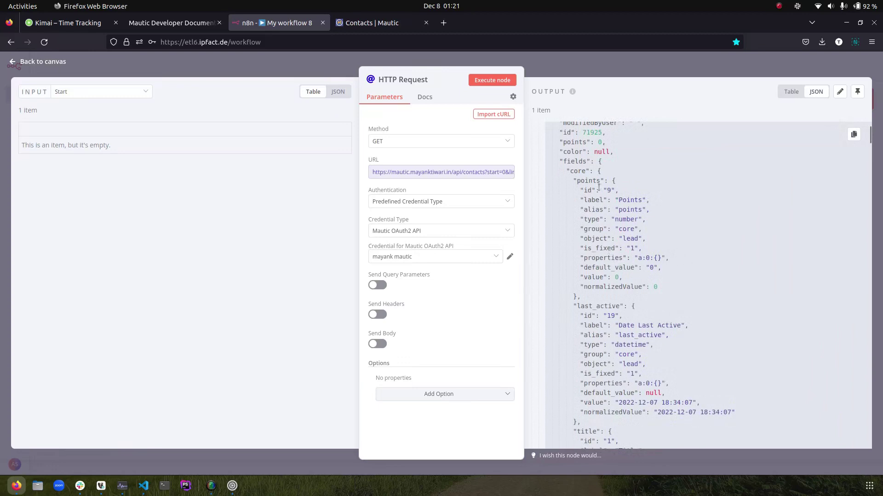
click(599, 162)
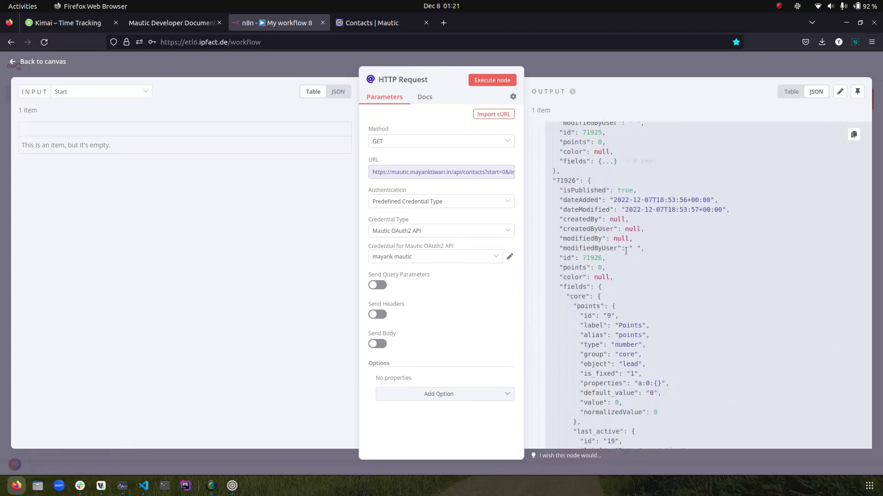
scroll(593, 275, up, 5)
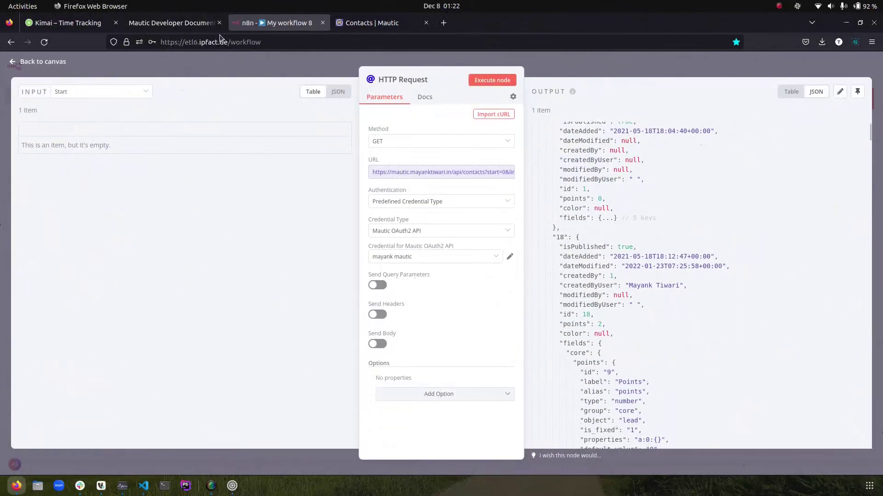
Copy the publishedOnly parameter name from the List Contacts documentation
click(202, 22)
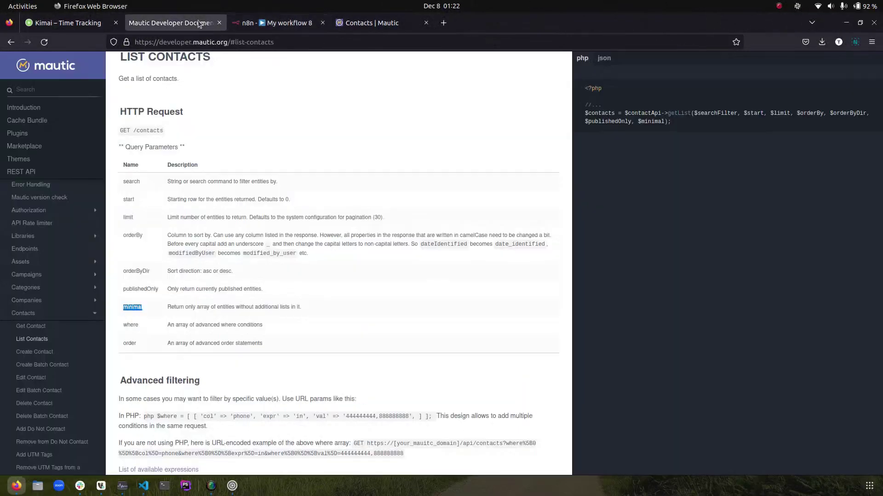
double_click(153, 290)
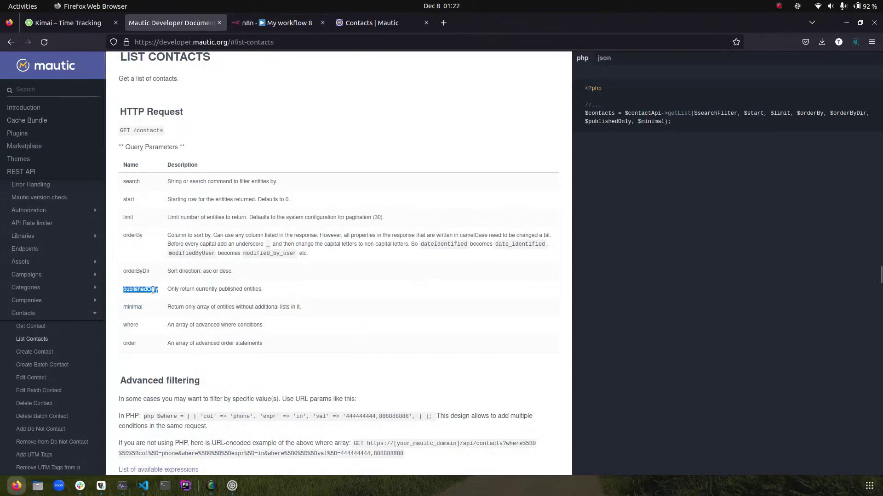
right_click(155, 291)
click(170, 300)
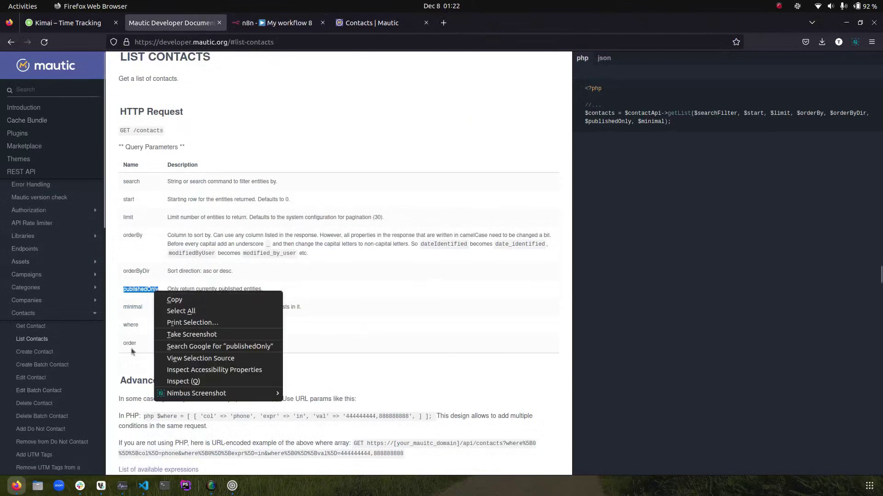
scroll(69, 354, down, 6)
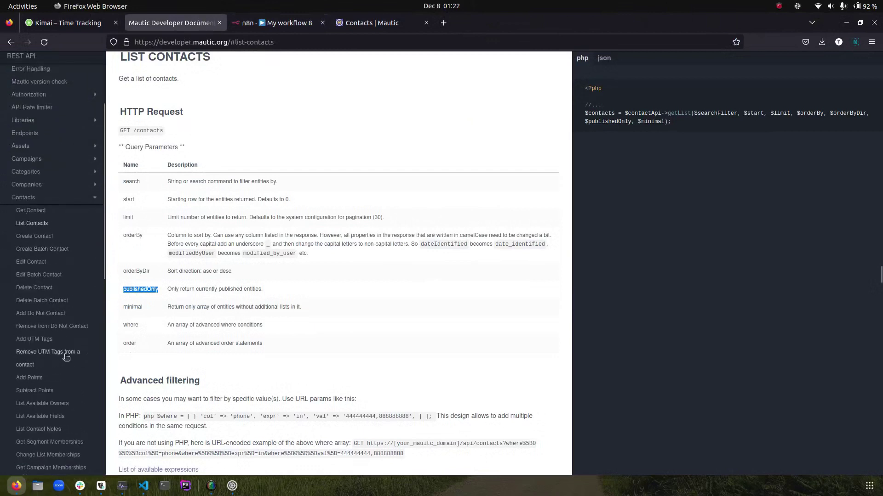
Switch to Mautic and open the campaigns list to check which campaigns are published or unpublished
click(372, 23)
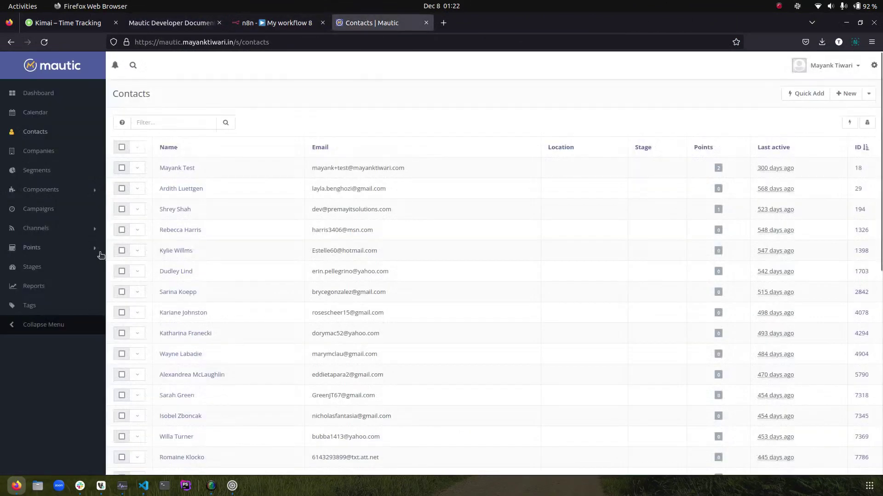
click(46, 210)
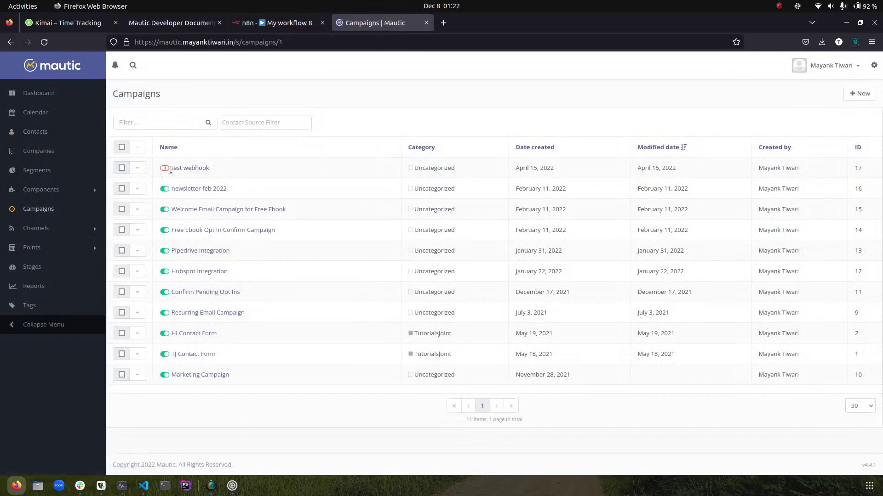
drag(174, 197, 184, 253)
click(192, 429)
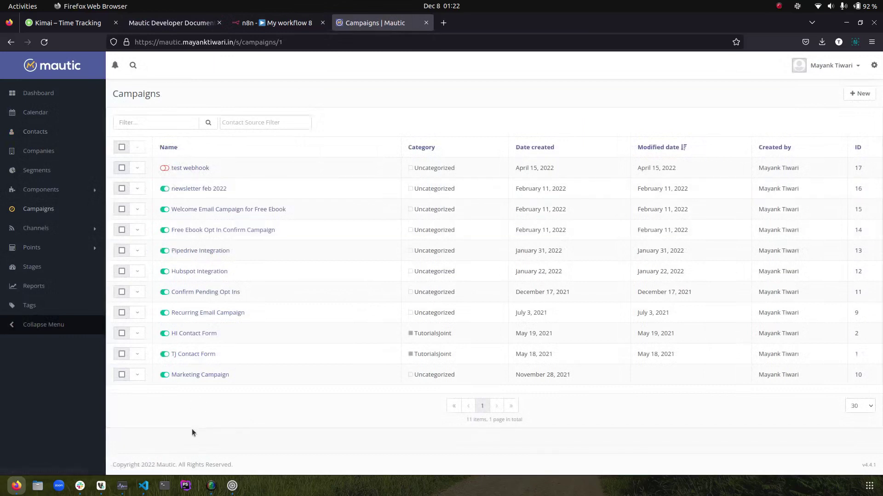
Copy the campaigns endpoint name from the List Campaigns documentation and replace contacts with it in the n8n request URL
click(170, 23)
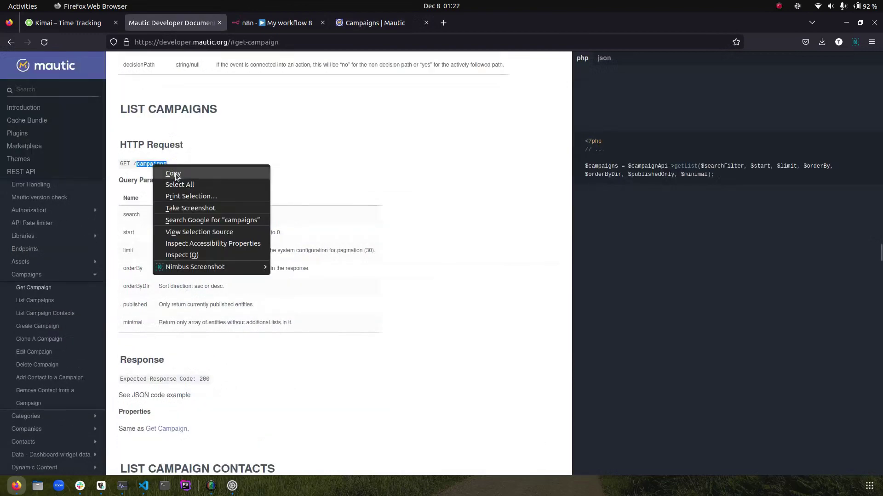
click(175, 174)
click(290, 24)
click(430, 172)
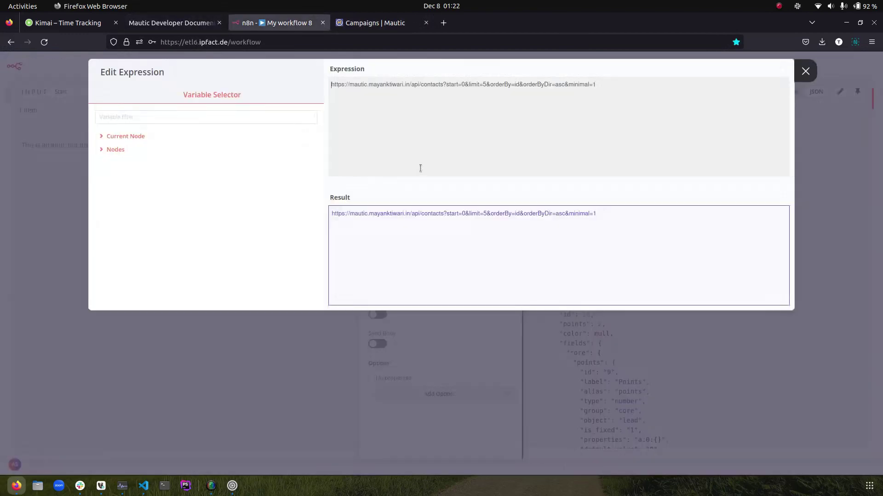
double_click(430, 86)
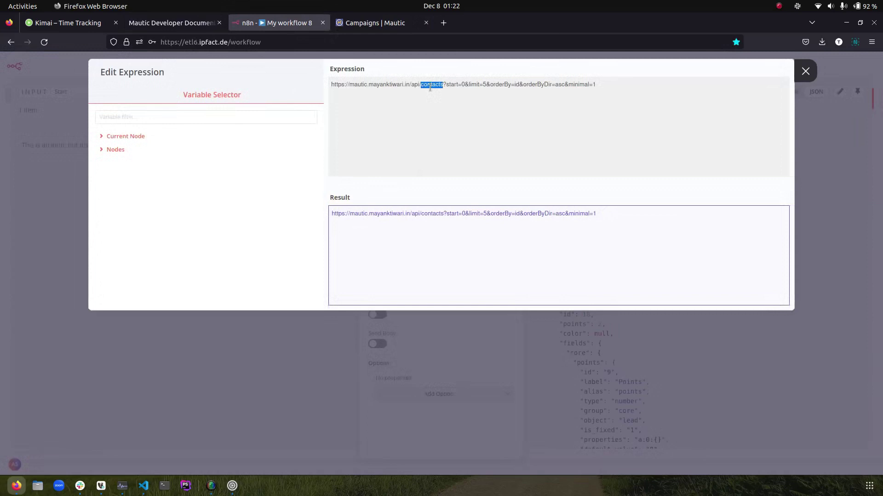
key(ctrl+v)
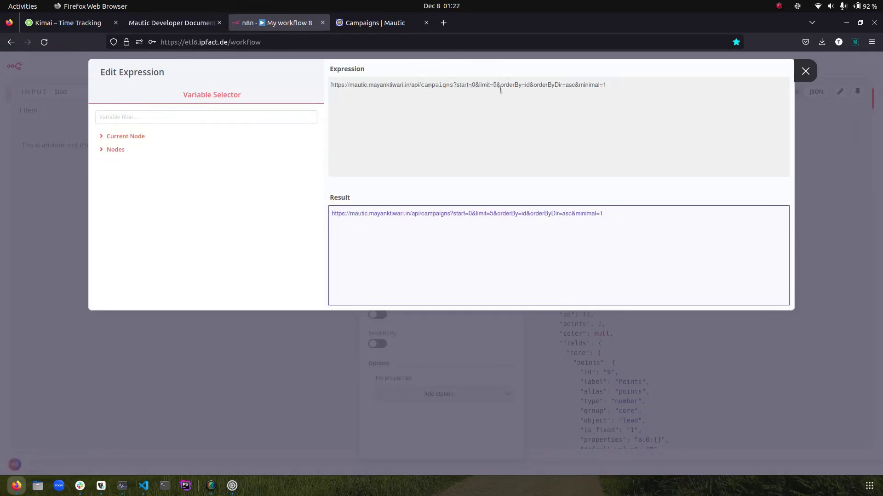
Sort the Mautic campaigns list by ID in descending order as a reference for the API response
click(363, 23)
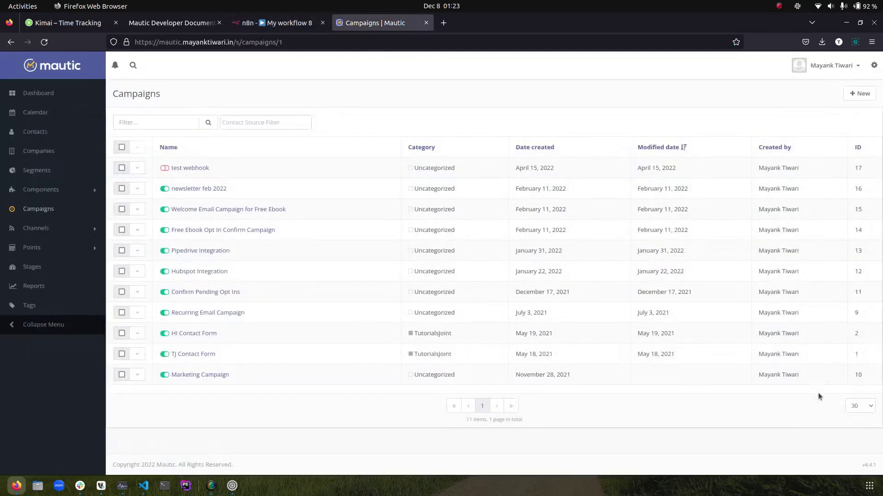
click(857, 148)
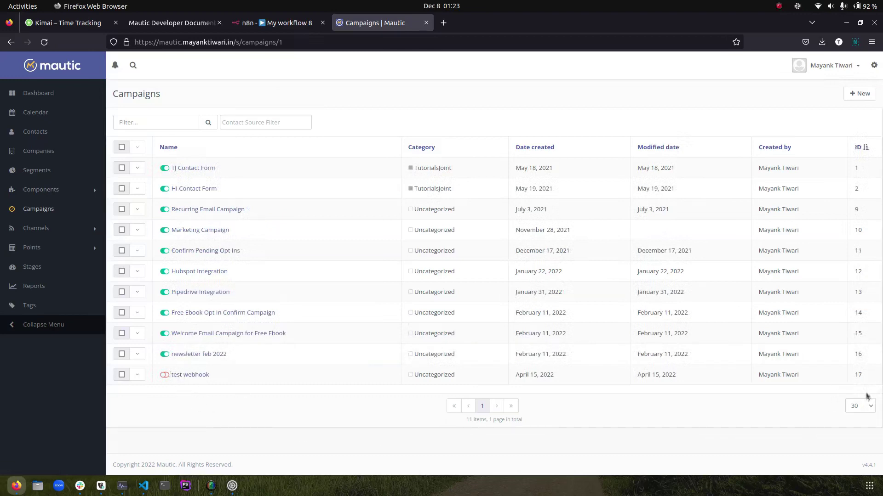
click(861, 150)
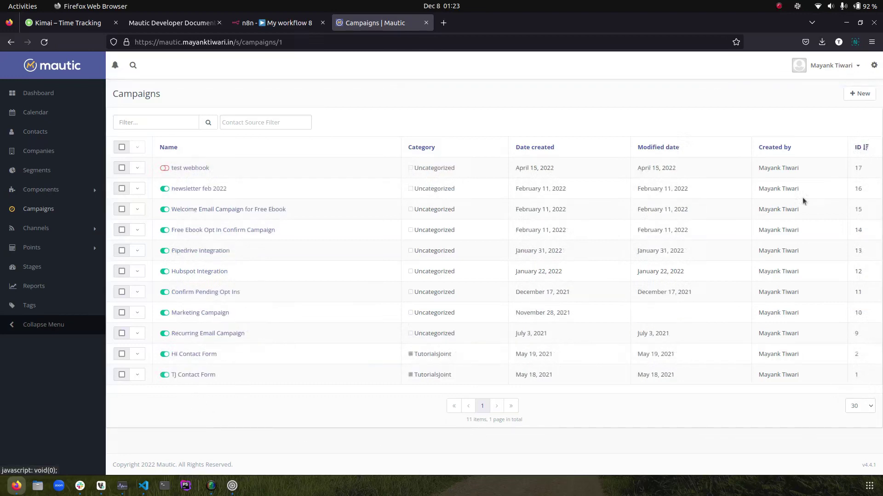
Change orderByDir to desc in the n8n campaigns request URL and execute the HTTP Request node
click(250, 23)
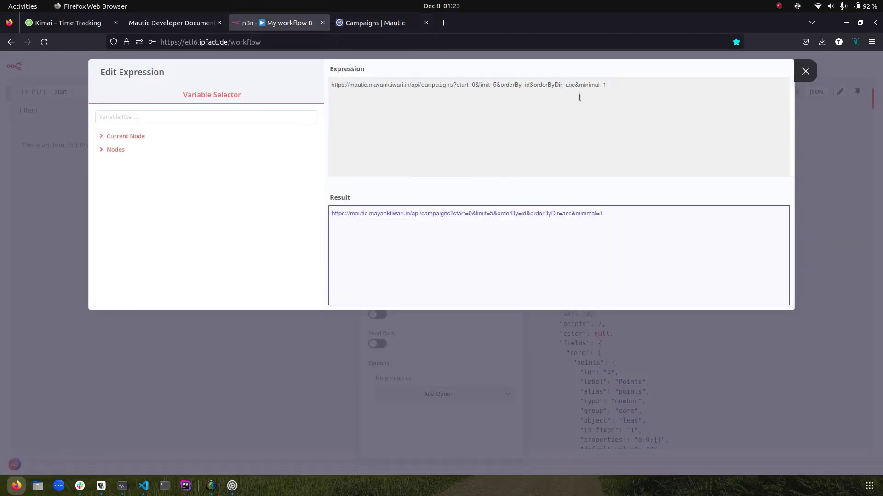
key(Delete)
text(de)
click(807, 71)
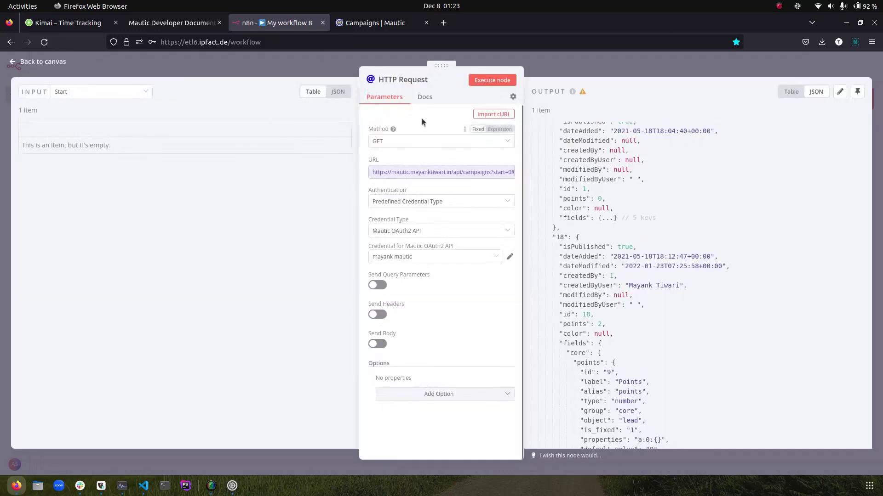
click(479, 87)
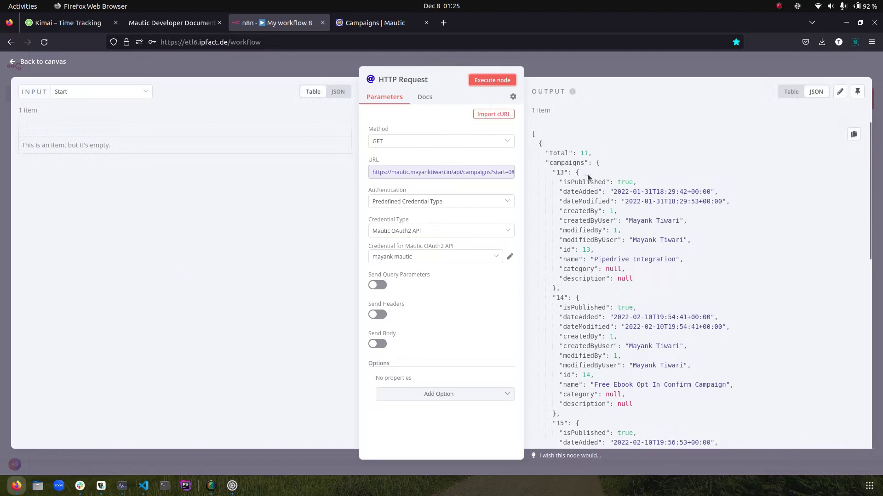
Collapse each returned campaign object in the HTTP Request node's JSON output to check the list of campaign IDs
click(578, 174)
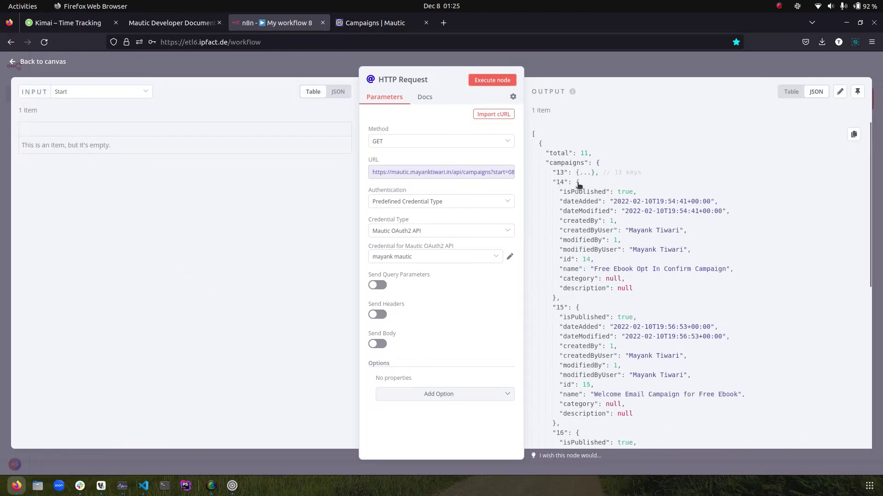
click(578, 183)
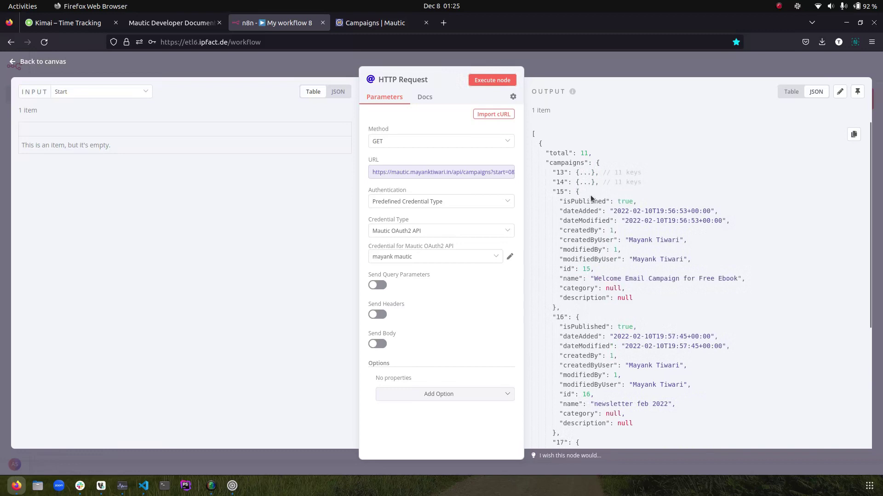
click(577, 193)
click(577, 202)
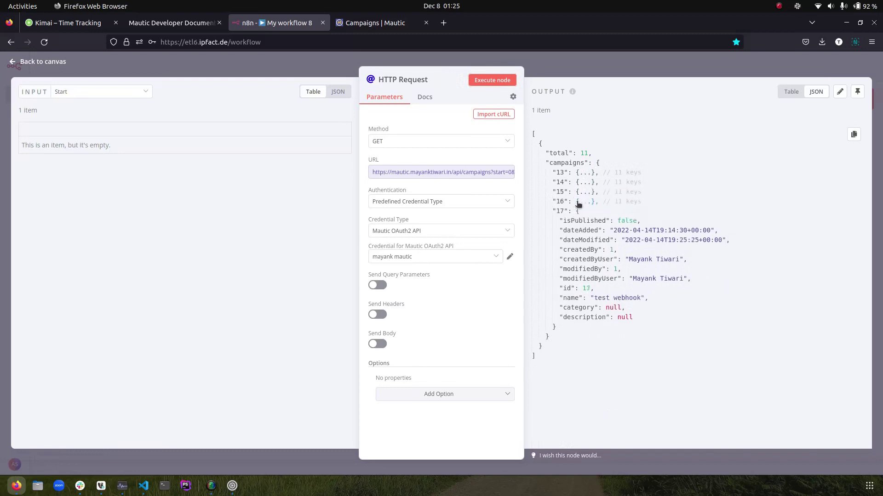
click(578, 212)
click(578, 211)
Switch to Mautic, highlight the campaigns with the five highest IDs, and compare them with the campaigns in the n8n response
click(375, 22)
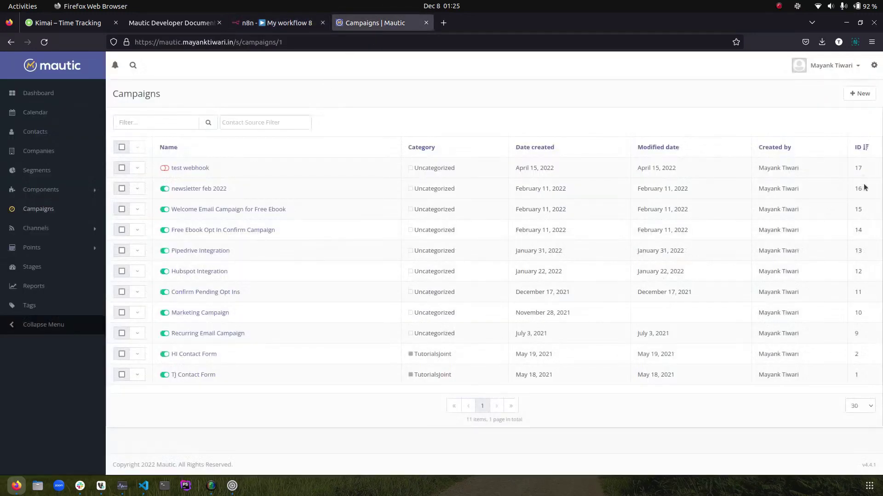
click(859, 147)
click(859, 147)
drag(873, 255, 848, 178)
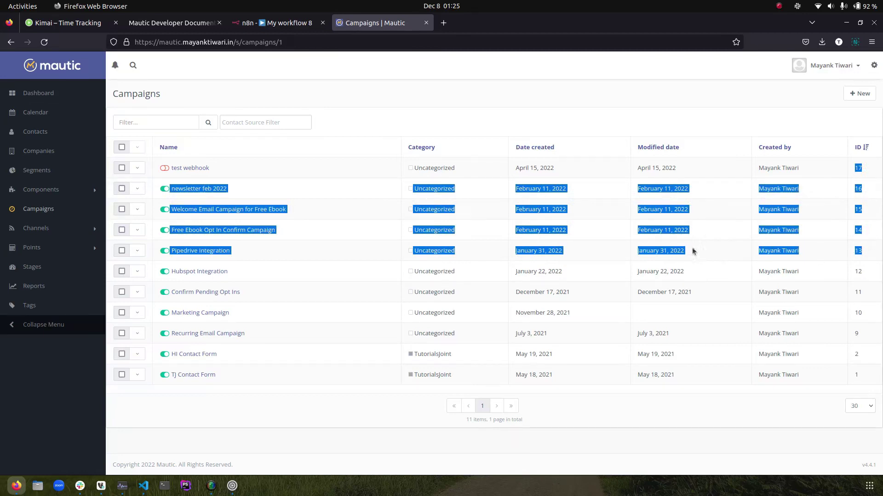
key(ctrl+Page_Up)
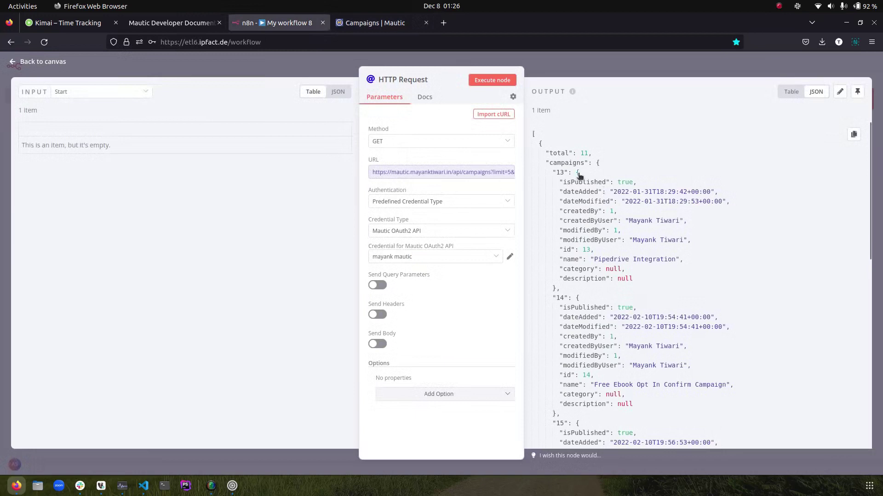
scroll(591, 207, down, 5)
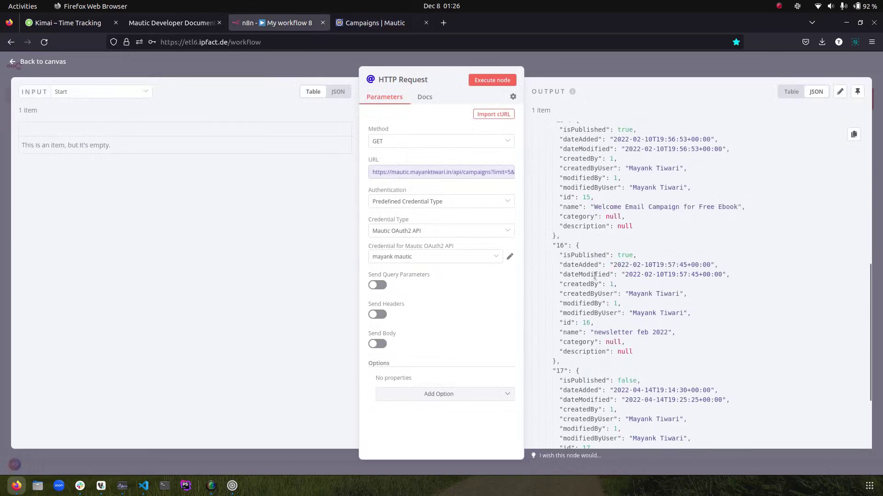
scroll(624, 264, down, 2)
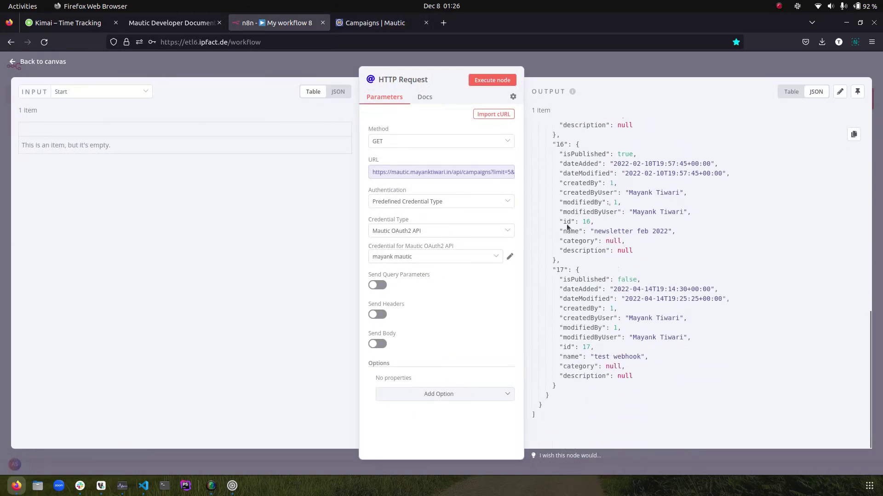
Append &published=true to the campaigns request URL in n8n, then execute the HTTP Request node and review its output
click(475, 174)
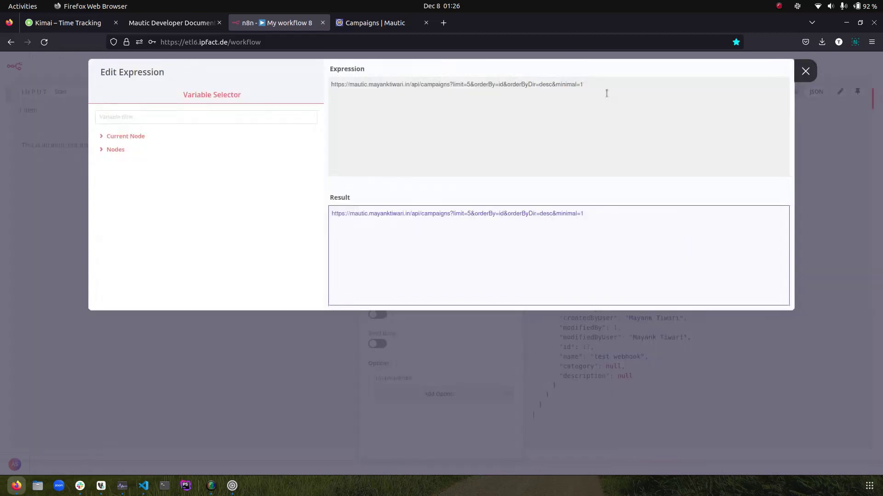
text(&published)
text(=true)
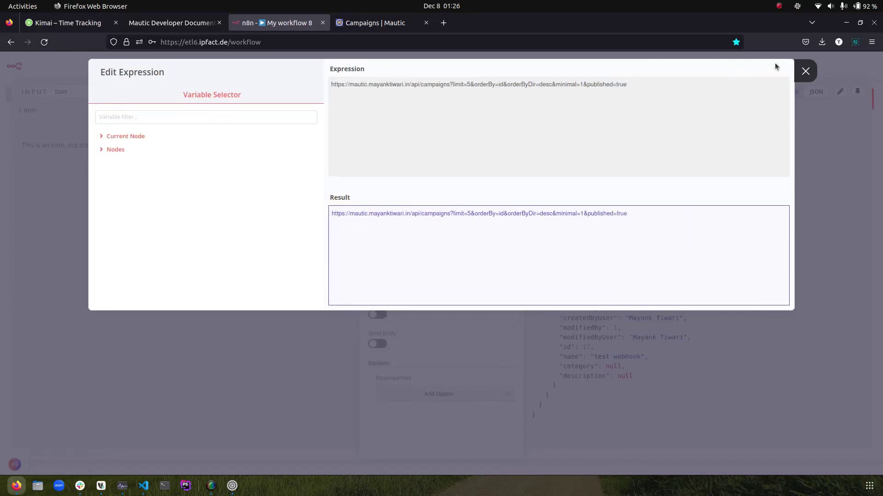
click(806, 71)
click(492, 81)
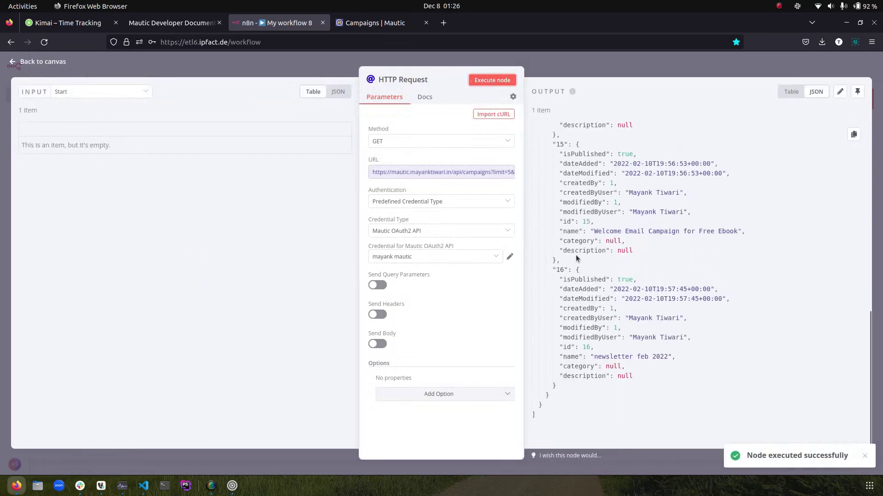
scroll(579, 276, up, 9)
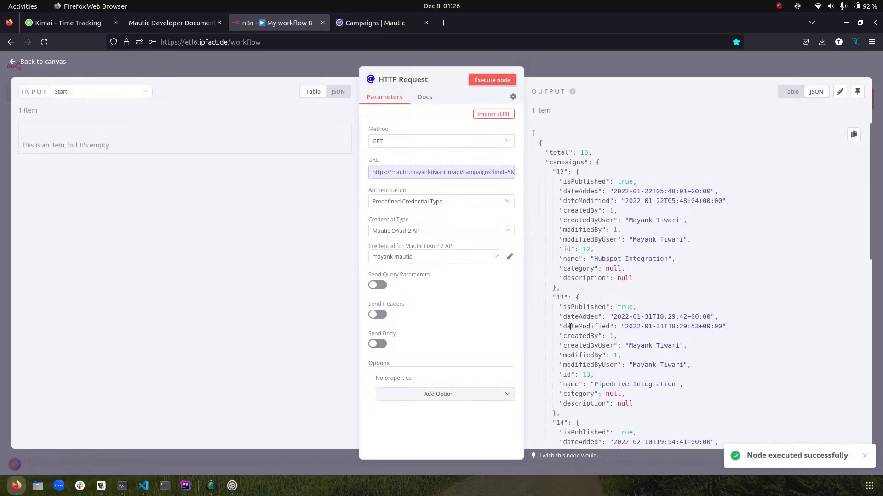
scroll(577, 298, down, 9)
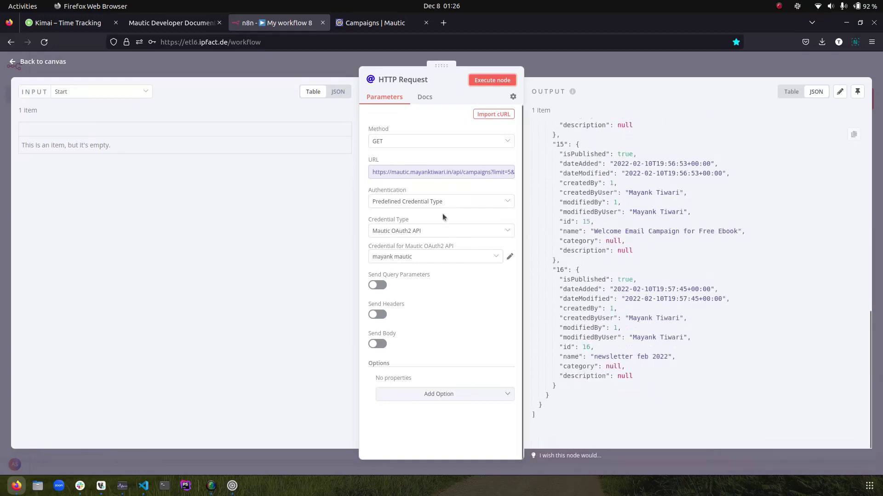
click(465, 172)
click(737, 334)
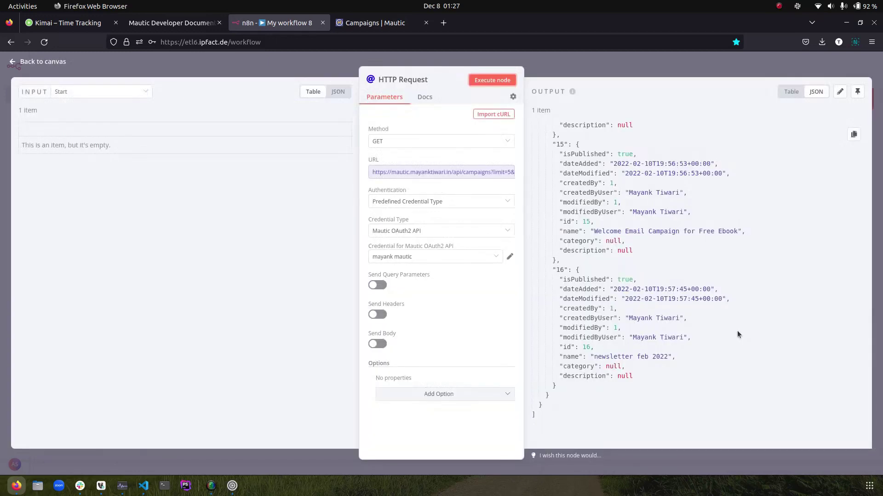